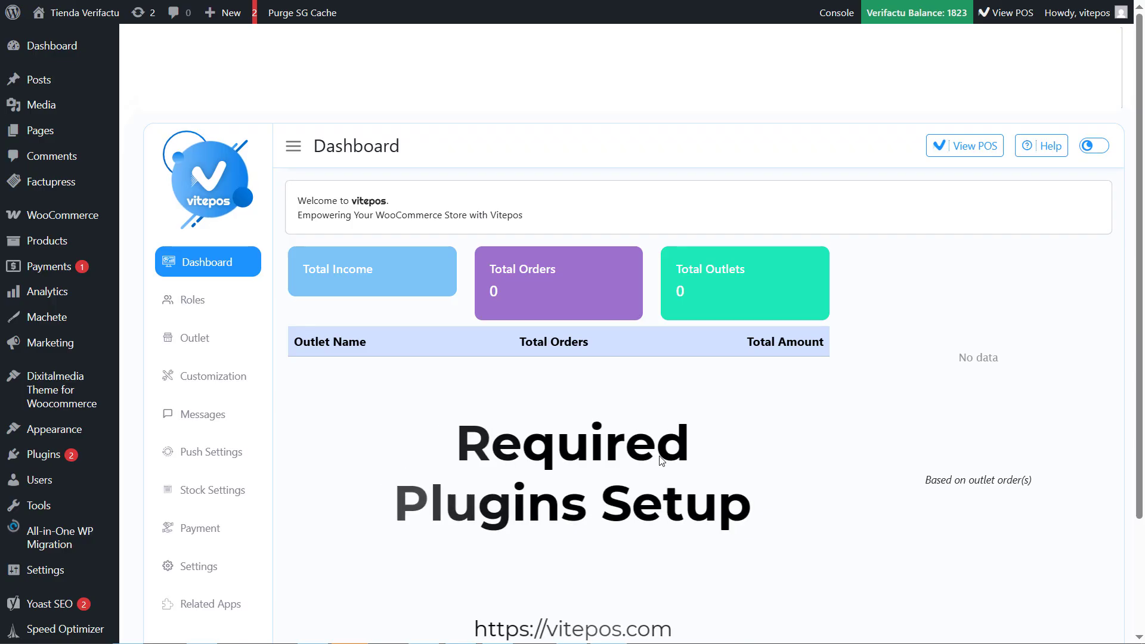
Open the installed plugins list and check the Factupress Veri*Factu for WooCommerce, Connector for VITE POS and Facturae for WooCommerce plugins.
{"action": "mouse_move", "coordinate": [102, 454]}
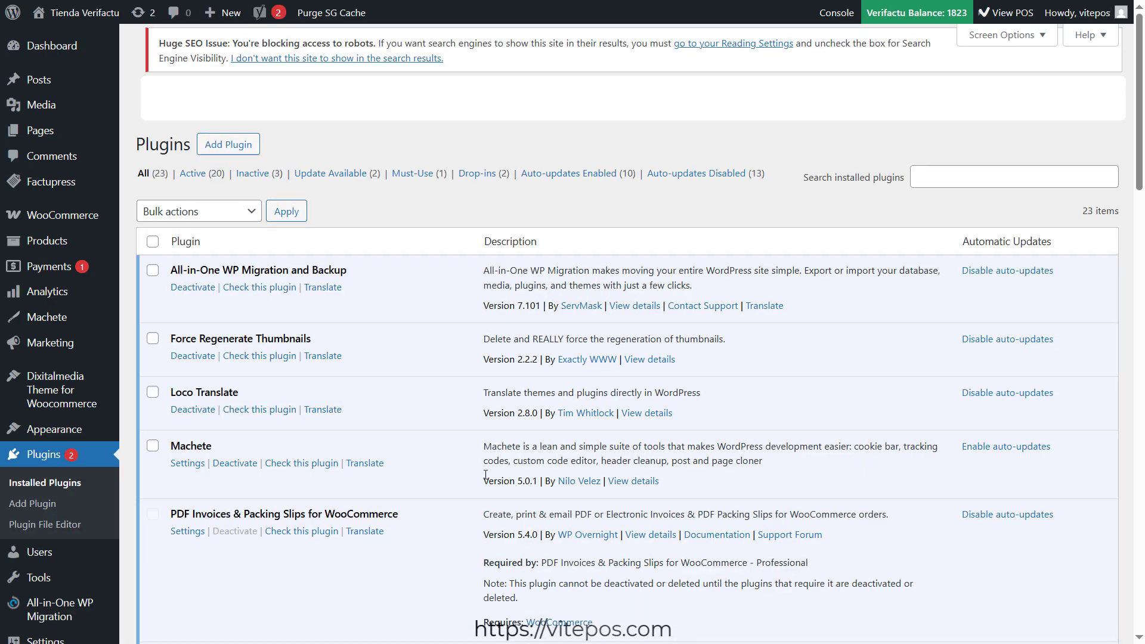
{"action": "scroll", "coordinate": [402, 485], "scroll_direction": "down", "scroll_amount": 3}
{"action": "scroll", "coordinate": [418, 489], "scroll_direction": "down", "scroll_amount": 20}
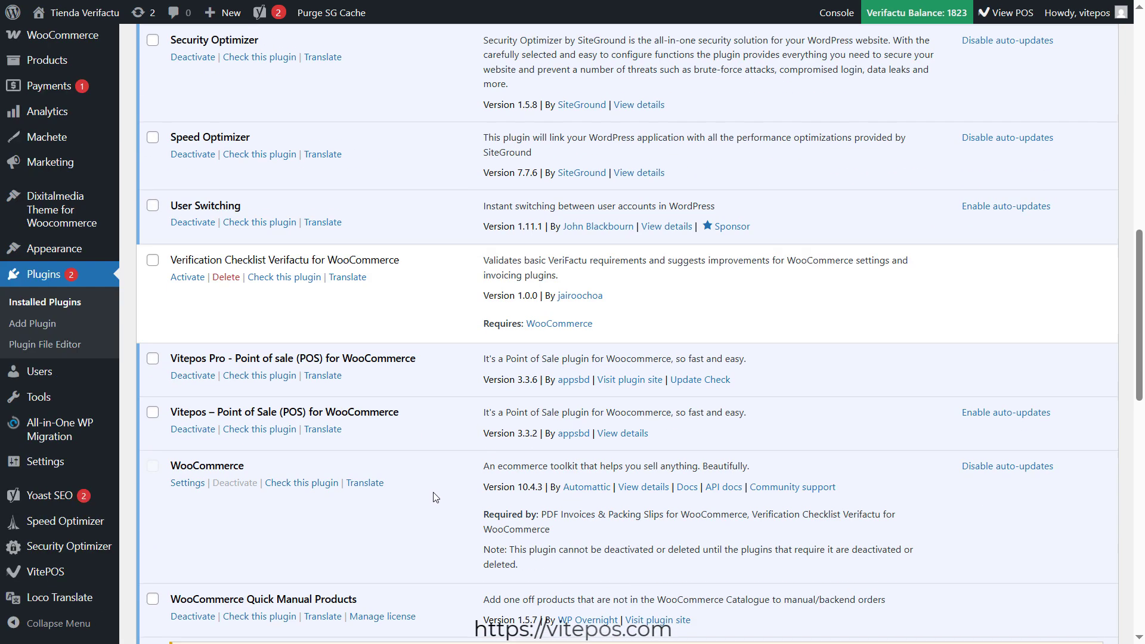
{"action": "scroll", "coordinate": [442, 507], "scroll_direction": "up", "scroll_amount": 2}
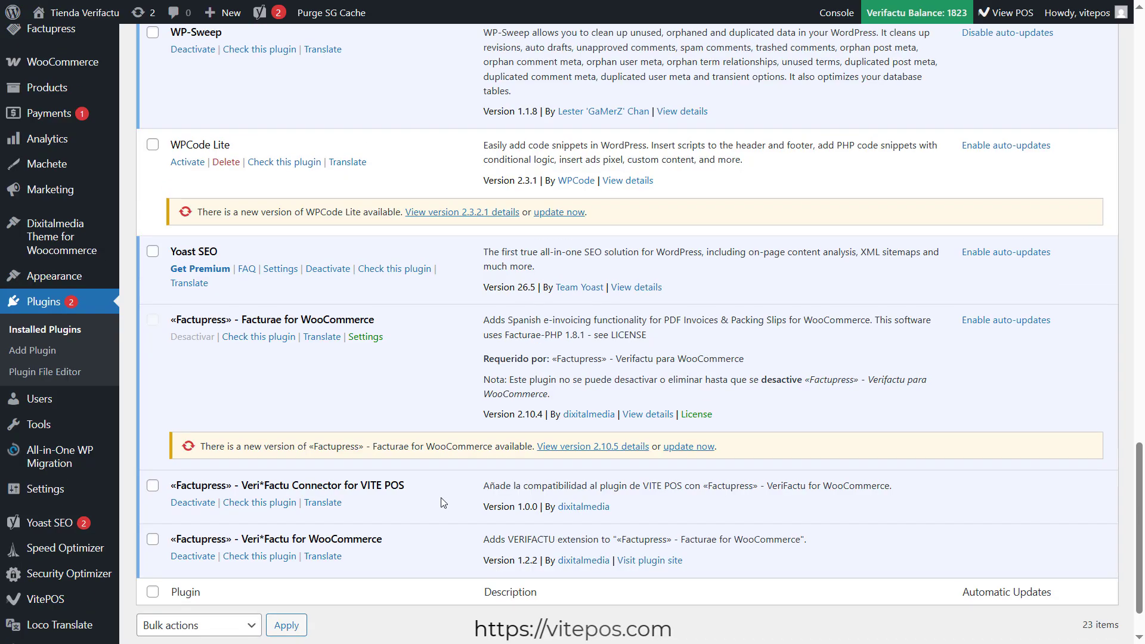
{"action": "scroll", "coordinate": [443, 510], "scroll_direction": "down", "scroll_amount": 3}
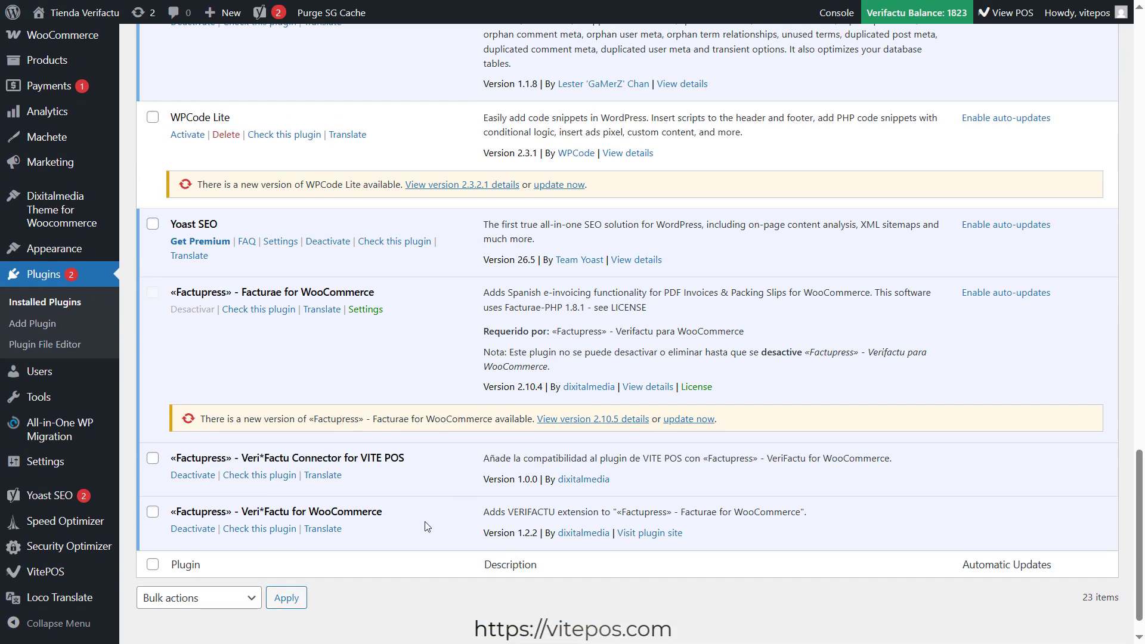
{"action": "left_click_drag", "start_coordinate": [171, 512], "coordinate": [400, 518]}
{"action": "left_click", "coordinate": [401, 518]}
{"action": "left_click_drag", "start_coordinate": [171, 459], "coordinate": [401, 458]}
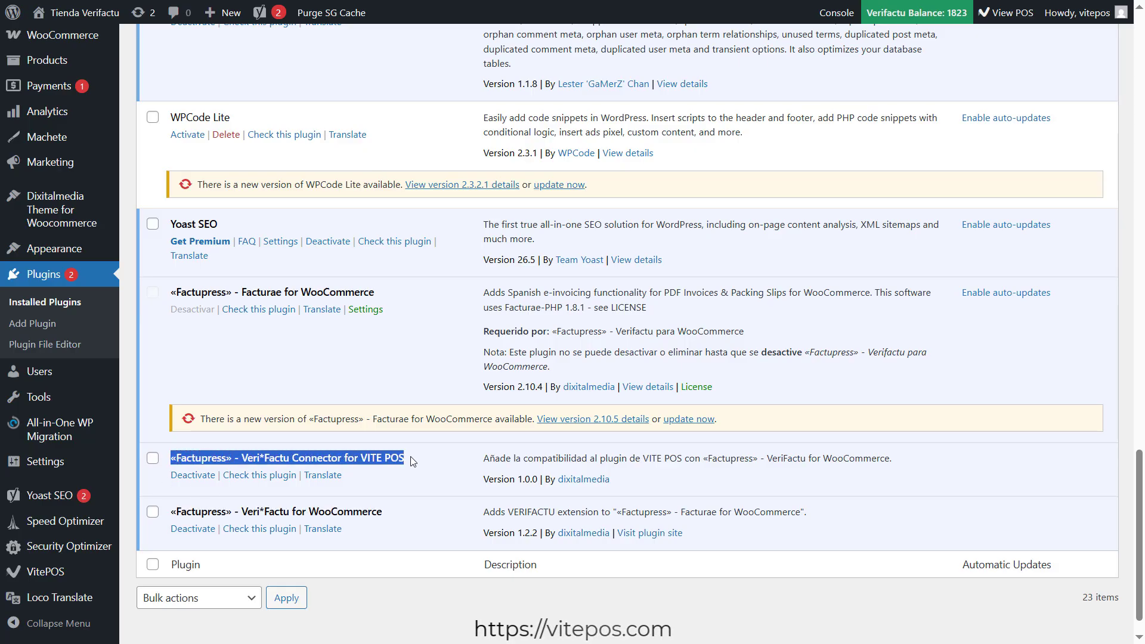
{"action": "left_click", "coordinate": [413, 462]}
{"action": "scroll", "coordinate": [415, 466], "scroll_direction": "up", "scroll_amount": 1}
{"action": "scroll", "coordinate": [394, 471], "scroll_direction": "up", "scroll_amount": 1}
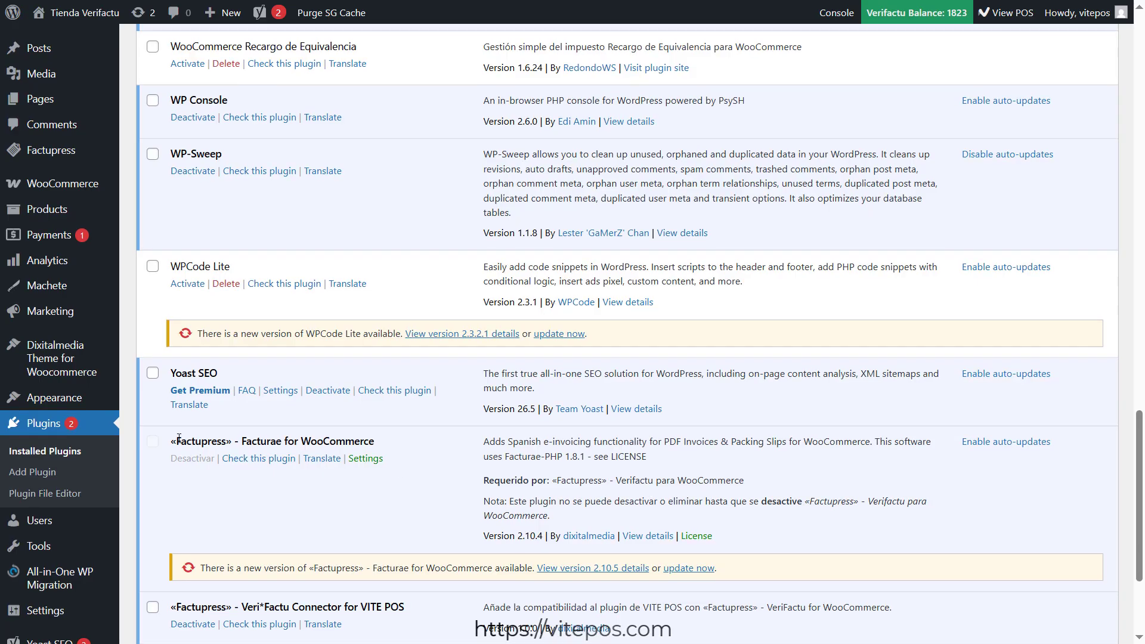
{"action": "left_click_drag", "start_coordinate": [175, 441], "coordinate": [382, 446]}
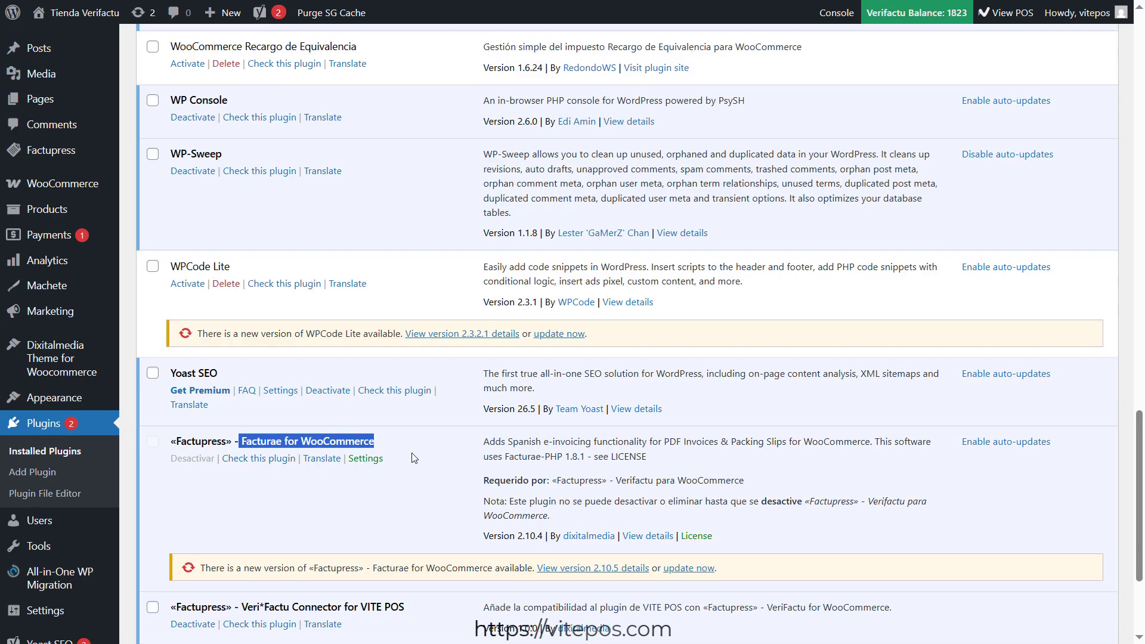
Check the PDF Invoices & Packing Slips for WooCommerce plugin in the installed plugins list.
{"action": "scroll", "coordinate": [431, 463], "scroll_direction": "up", "scroll_amount": 15}
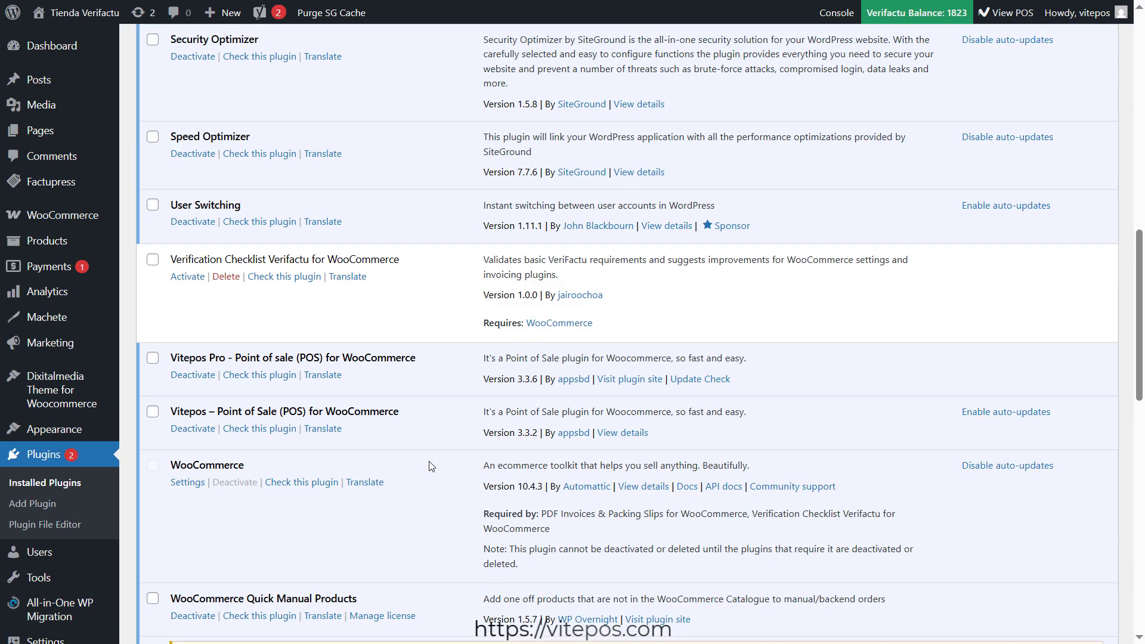
{"action": "scroll", "coordinate": [431, 466], "scroll_direction": "up", "scroll_amount": 5}
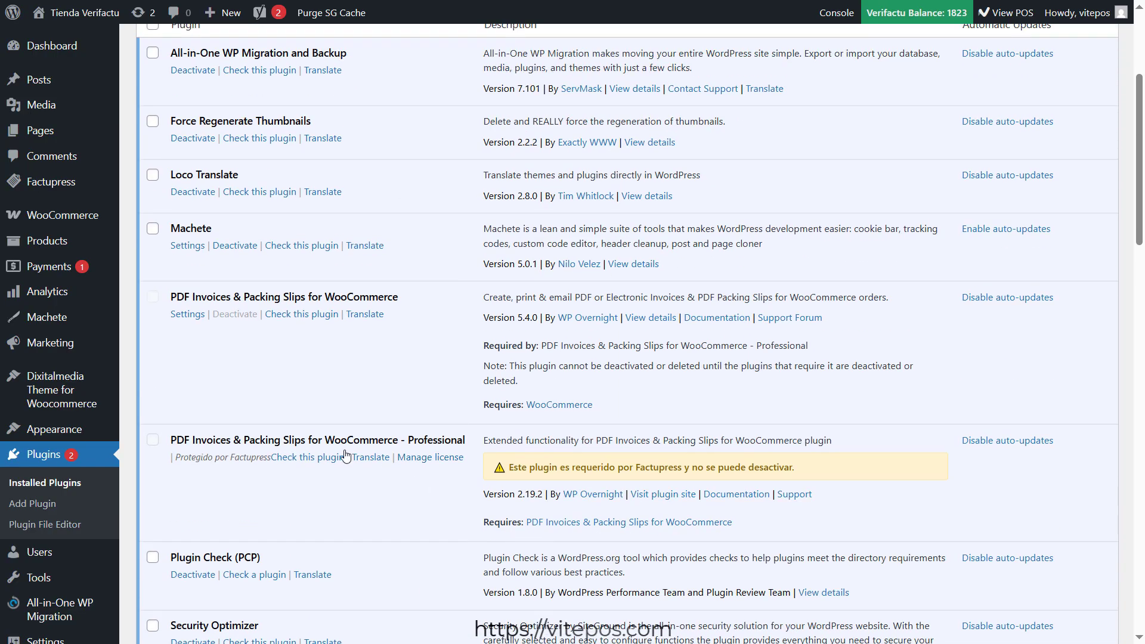
{"action": "left_click_drag", "start_coordinate": [171, 298], "coordinate": [402, 300]}
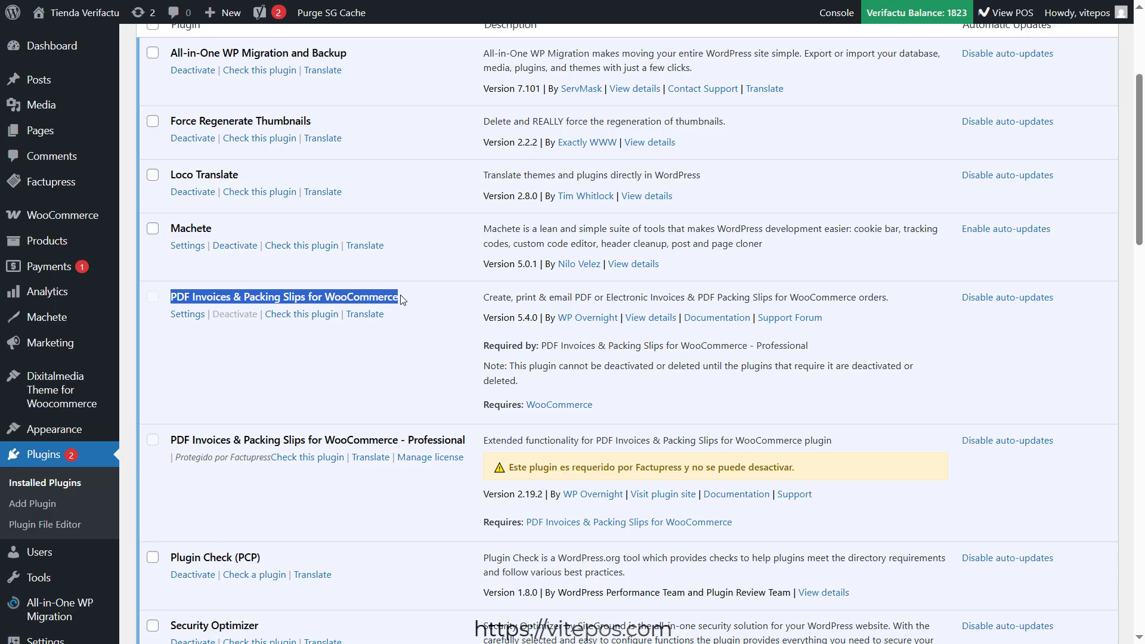
{"action": "left_click", "coordinate": [421, 354]}
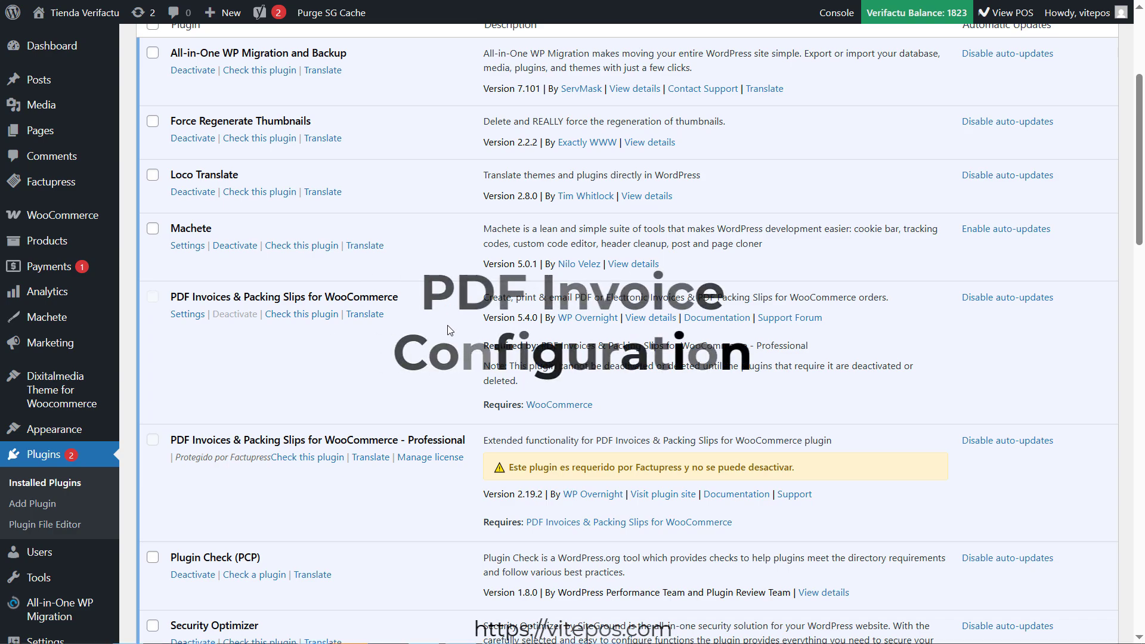
Open the document settings of WooCommerce PDF Invoices and display those of the Simplified Invoice.
{"action": "mouse_move", "coordinate": [62, 214]}
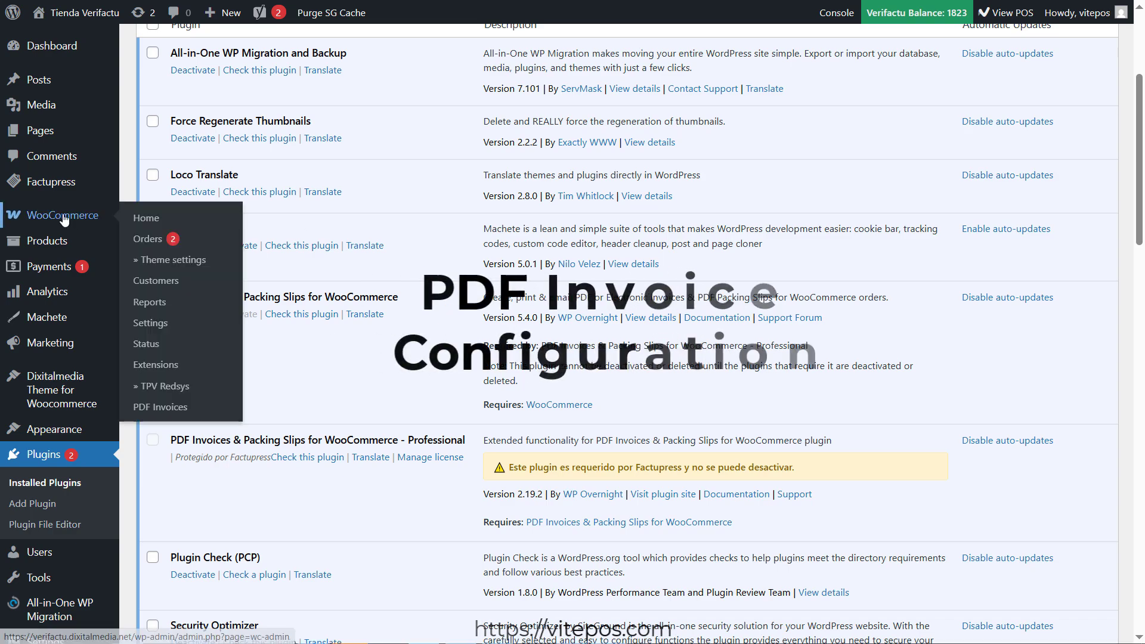
{"action": "left_click", "coordinate": [173, 408]}
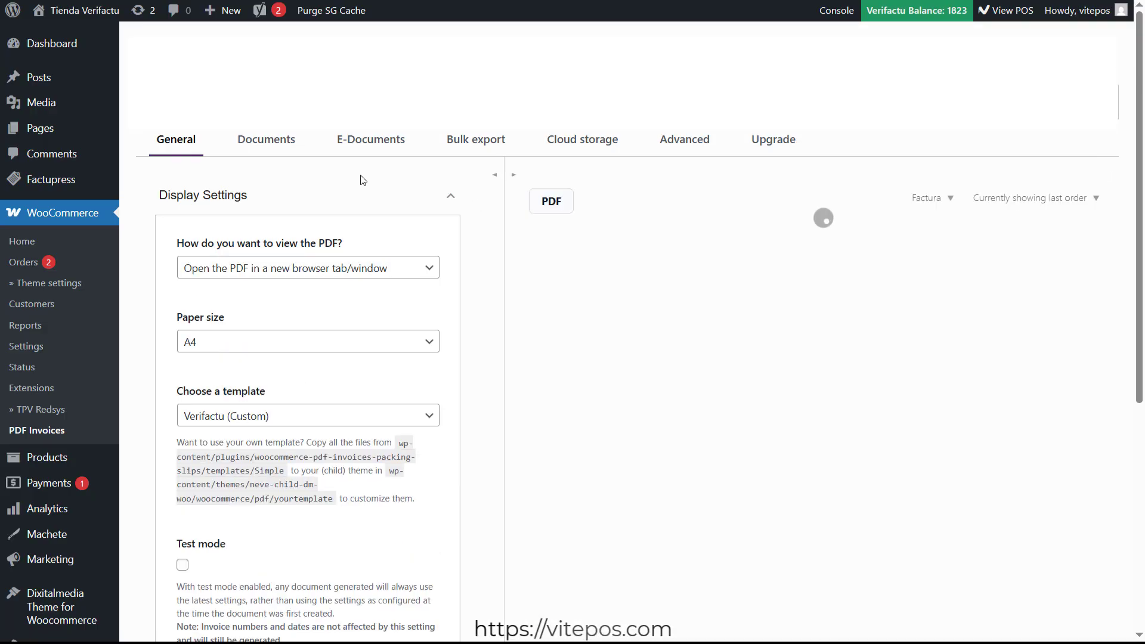
{"action": "left_click", "coordinate": [278, 154]}
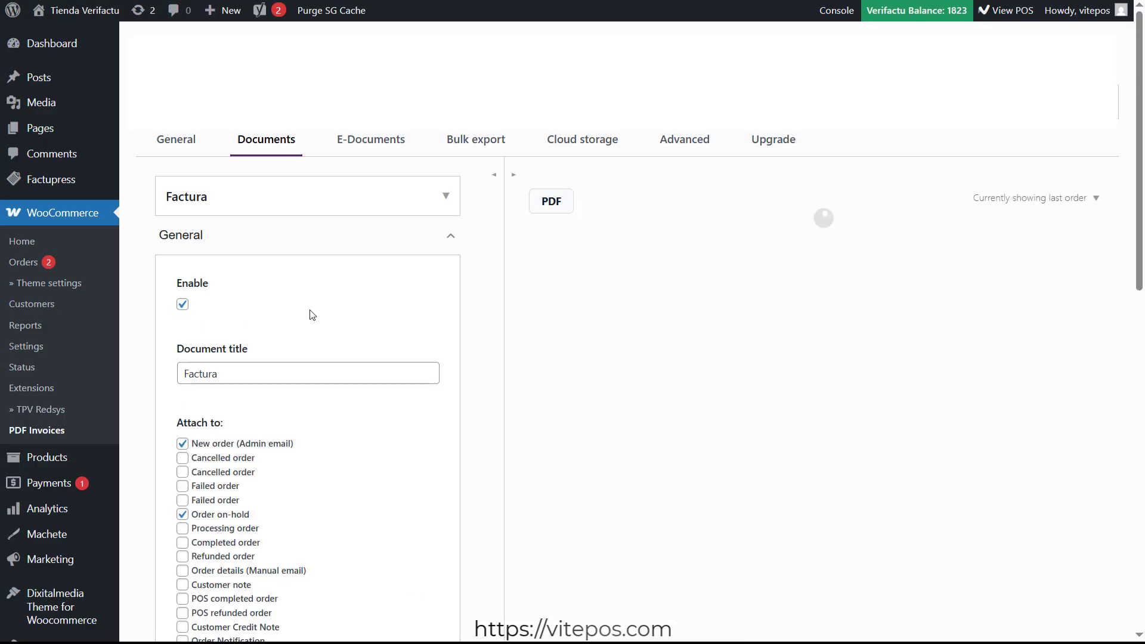
{"action": "left_click", "coordinate": [328, 198]}
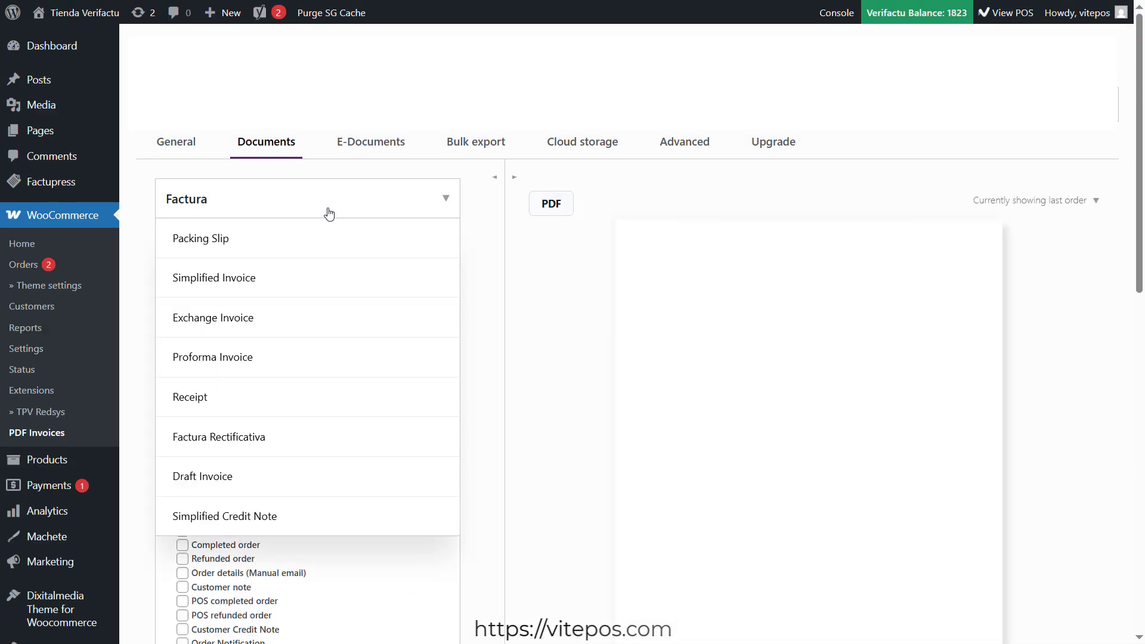
{"action": "left_click", "coordinate": [269, 289]}
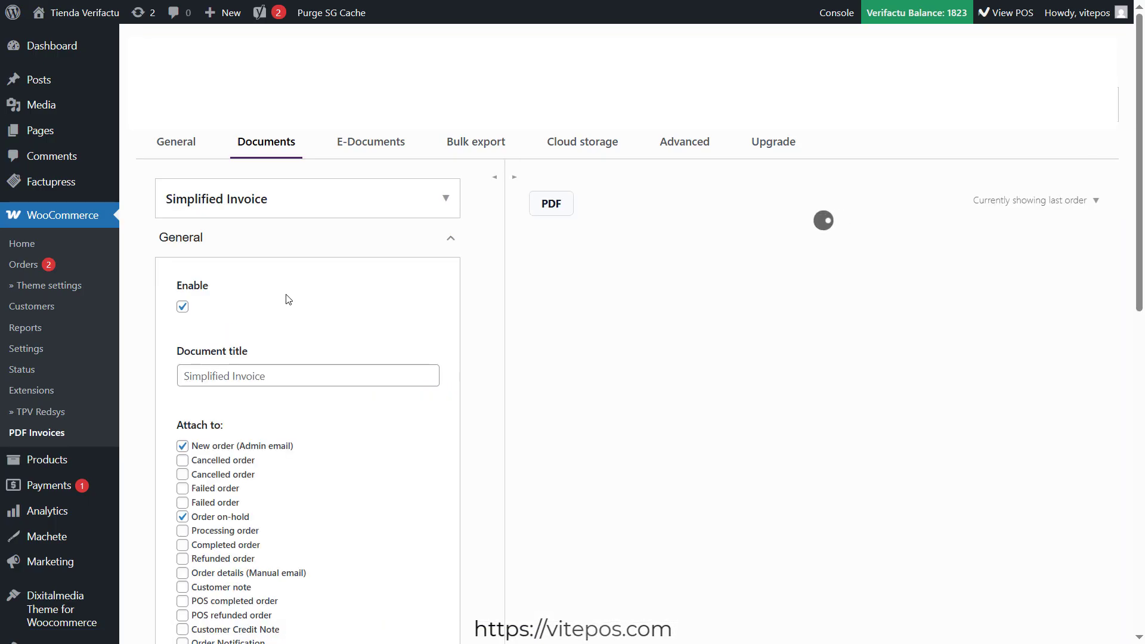
Switch to the Factura document, review its settings and save them.
{"action": "left_click", "coordinate": [293, 200]}
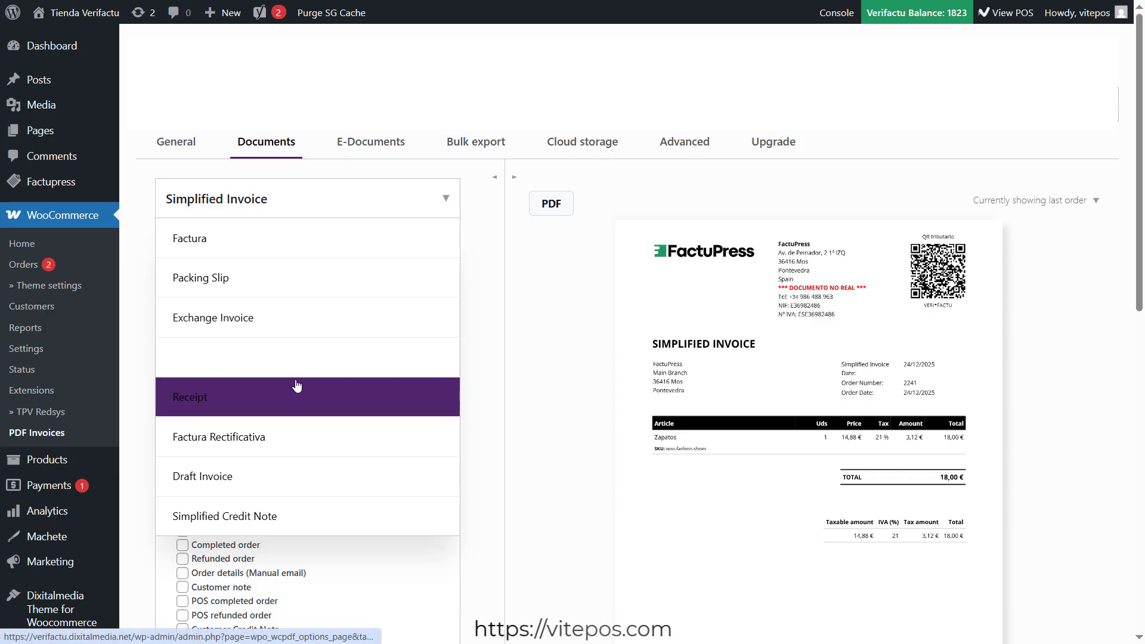
{"action": "left_click", "coordinate": [251, 242]}
{"action": "scroll", "coordinate": [360, 414], "scroll_direction": "down", "scroll_amount": 5}
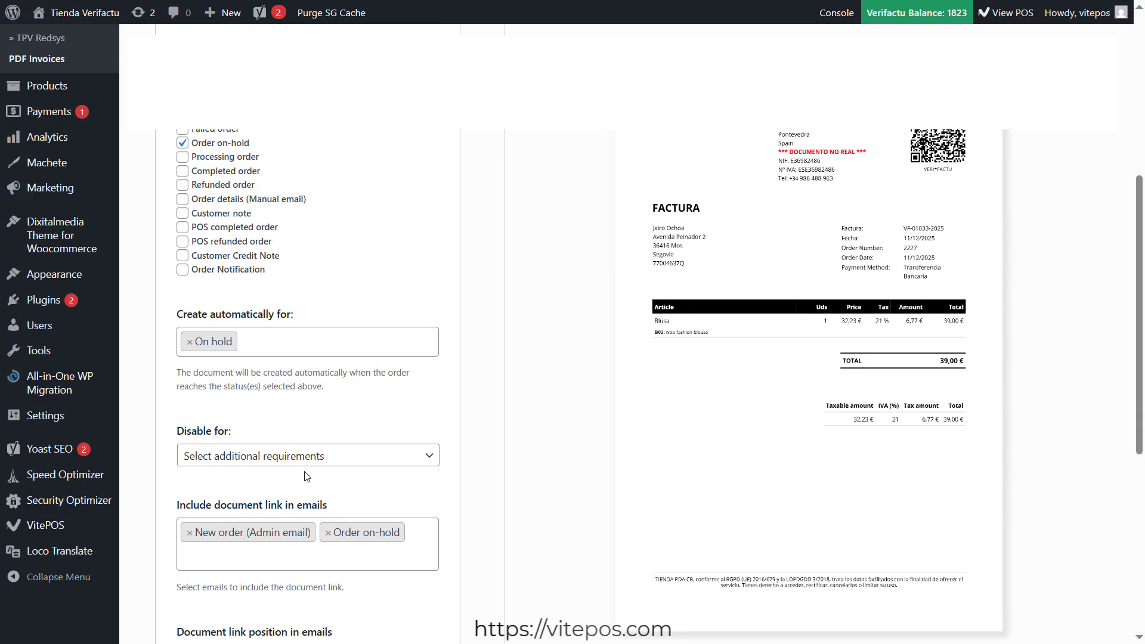
{"action": "scroll", "coordinate": [307, 476], "scroll_direction": "down", "scroll_amount": 5}
{"action": "left_click", "coordinate": [191, 571]}
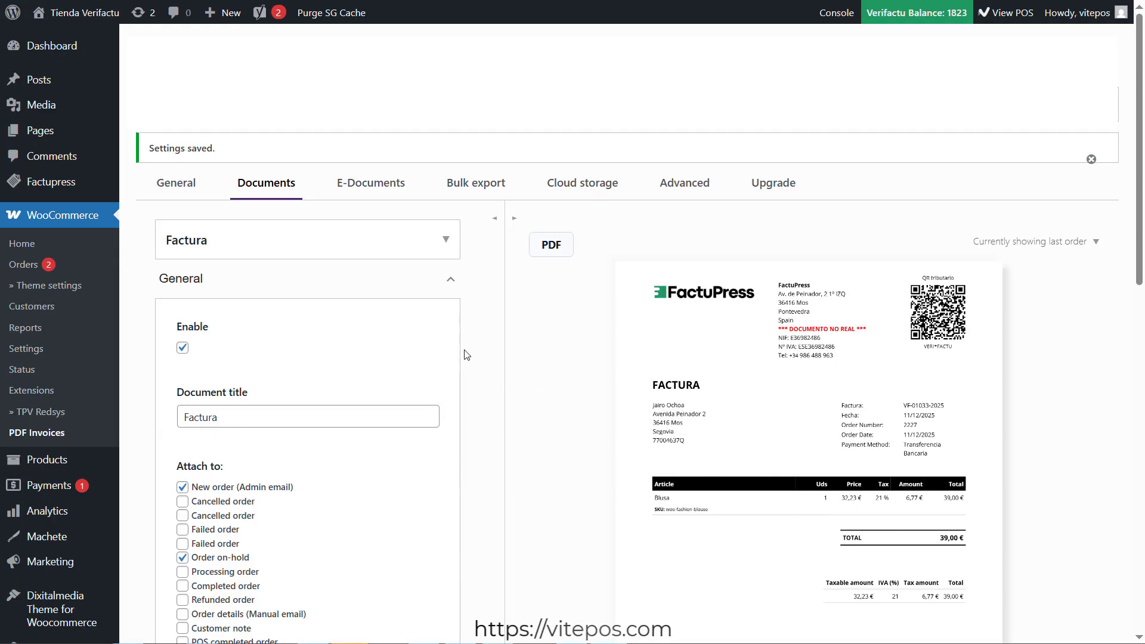
Open the issuer information in the Factupress settings, review its fields and save the settings.
{"action": "mouse_move", "coordinate": [55, 186]}
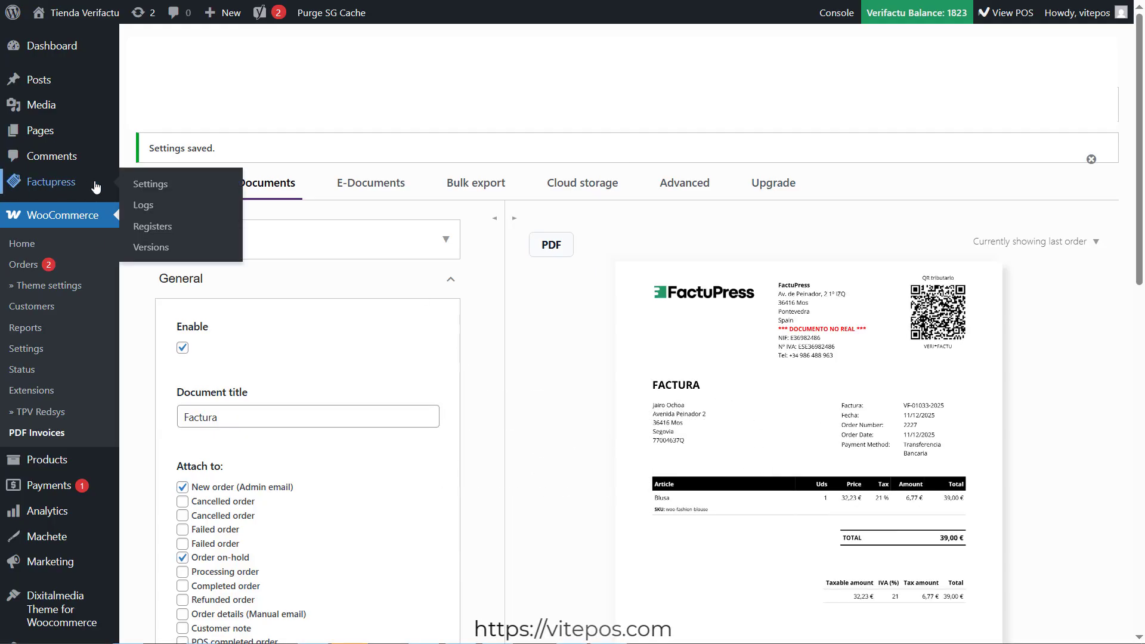
{"action": "left_click", "coordinate": [180, 190]}
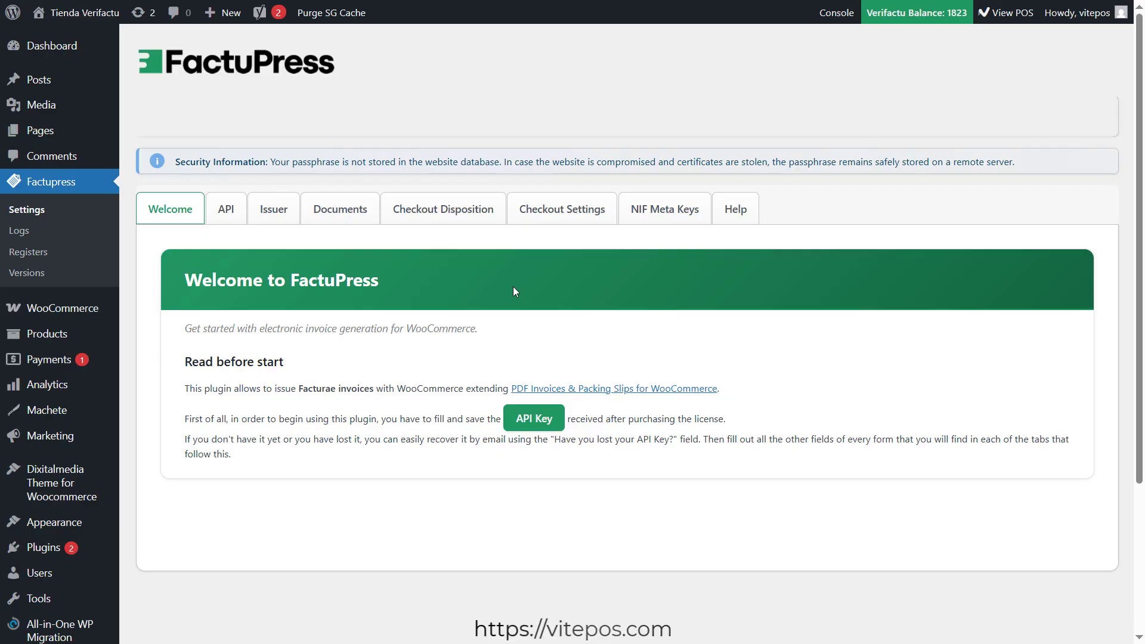
{"action": "left_click", "coordinate": [274, 209]}
{"action": "scroll", "coordinate": [352, 293], "scroll_direction": "down", "scroll_amount": 1}
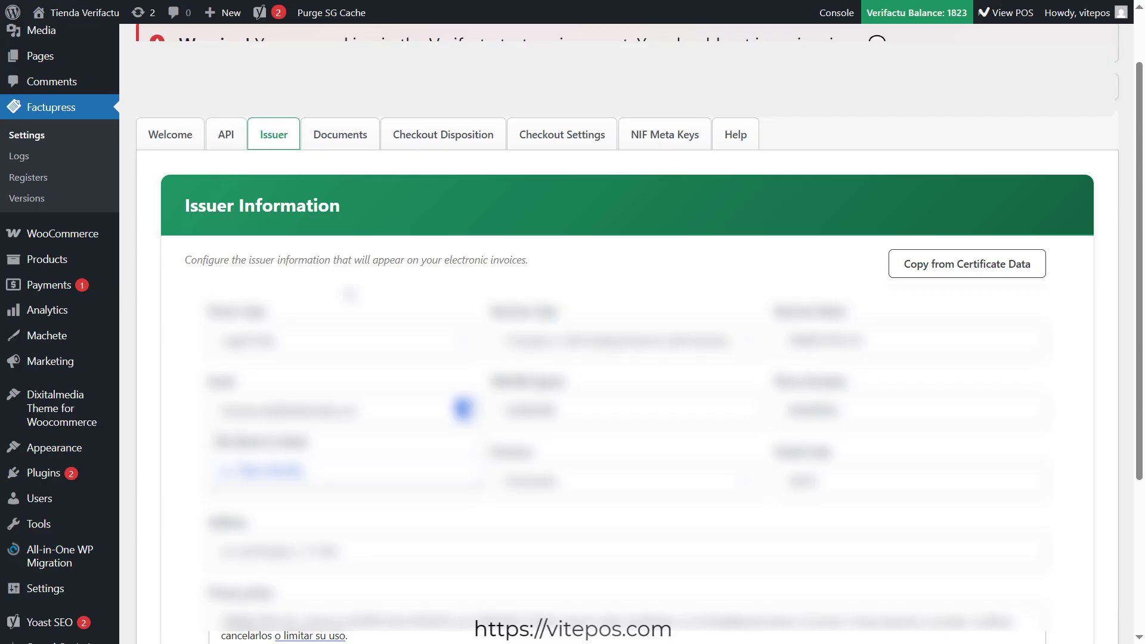
{"action": "scroll", "coordinate": [351, 293], "scroll_direction": "down", "scroll_amount": 3}
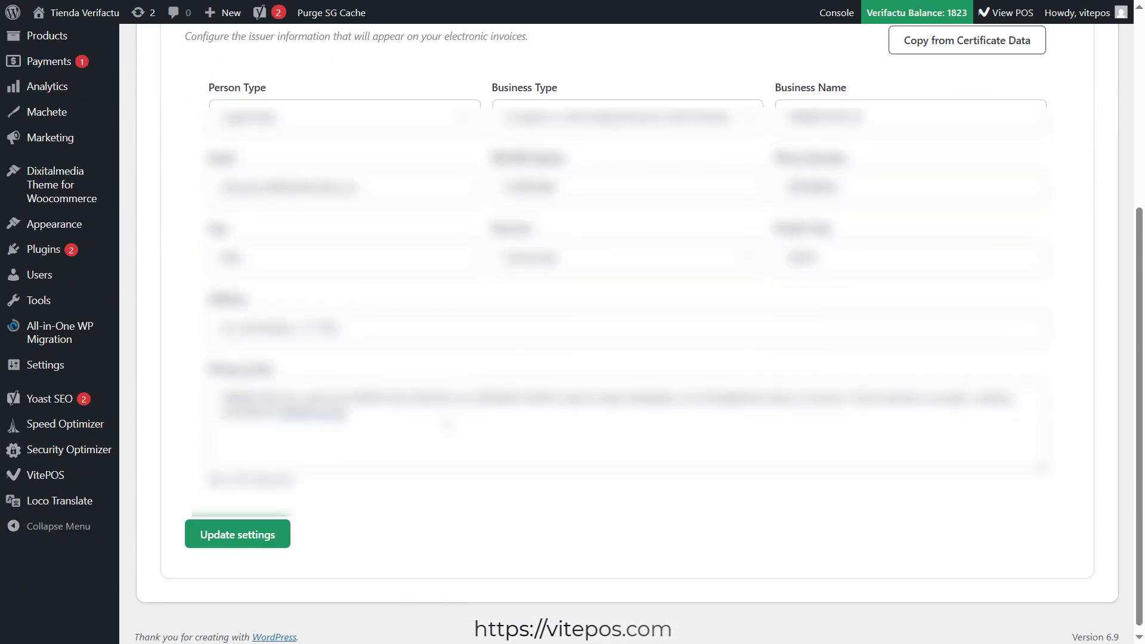
{"action": "left_click", "coordinate": [283, 540]}
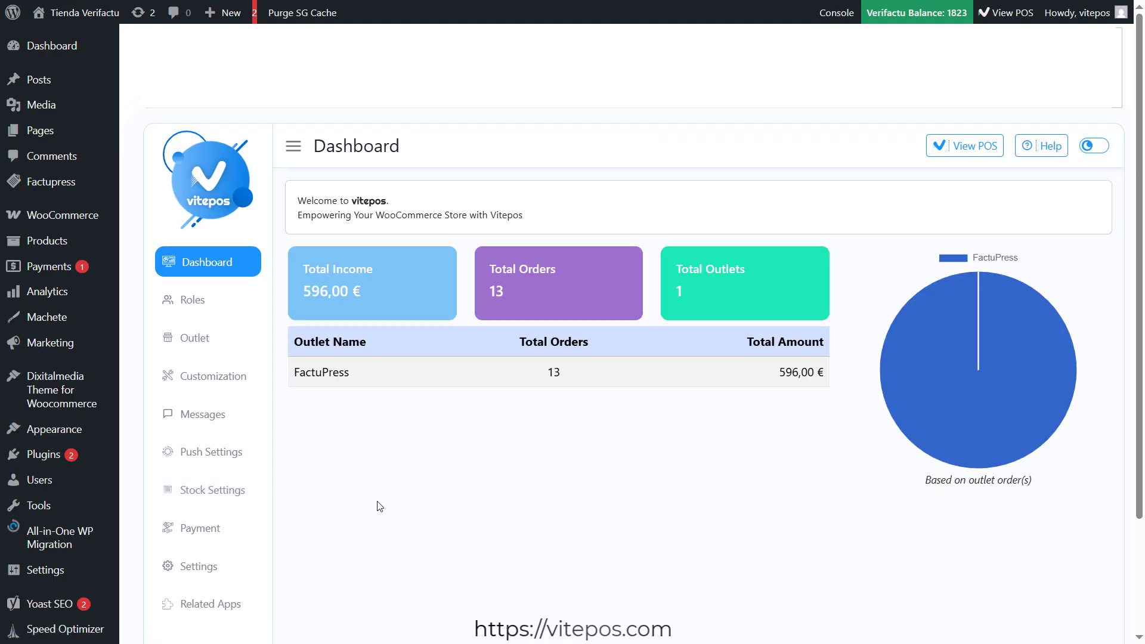
In the VitePOS invoice print settings, examine the Header Panel options and the NIF shown on the receipt preview.
{"action": "left_click", "coordinate": [179, 566]}
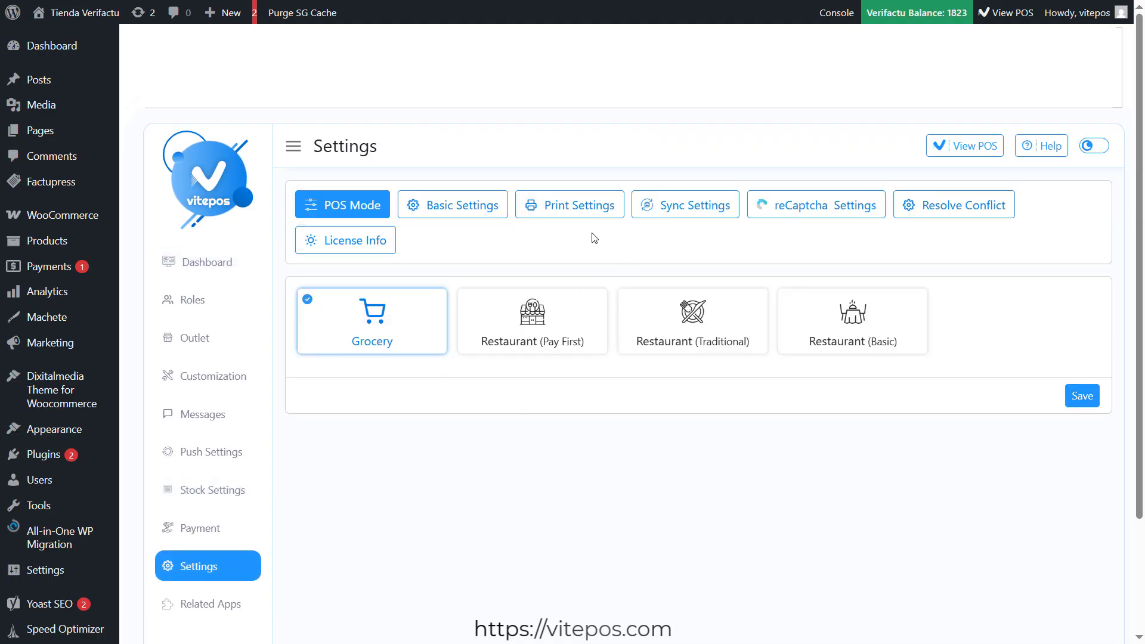
{"action": "left_click", "coordinate": [572, 216]}
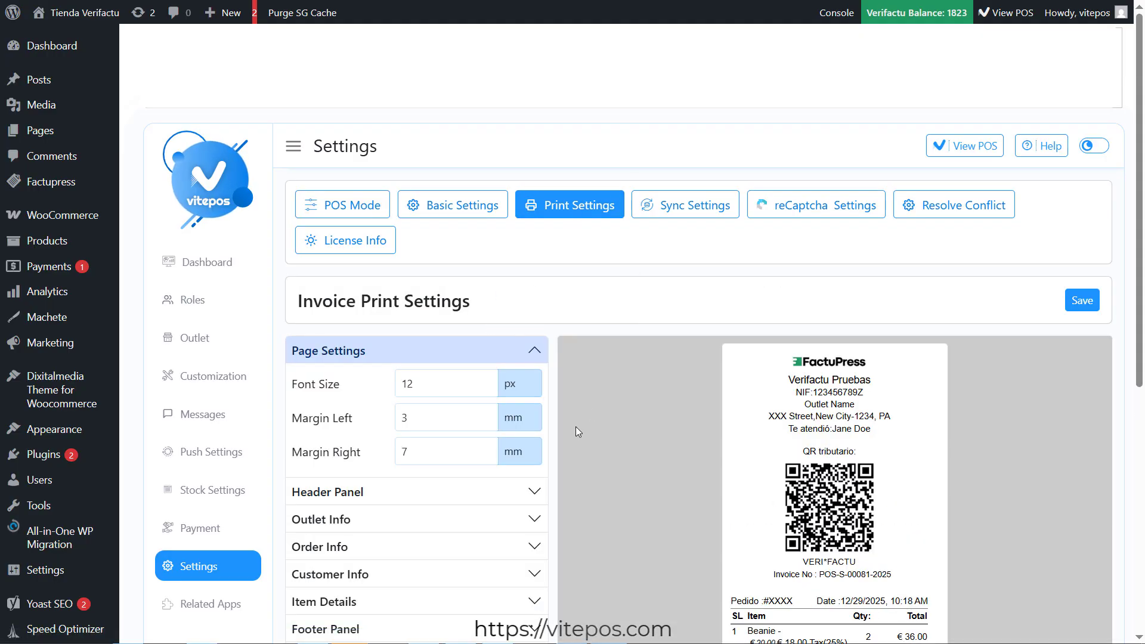
{"action": "left_click", "coordinate": [532, 350]}
{"action": "left_click", "coordinate": [510, 380]}
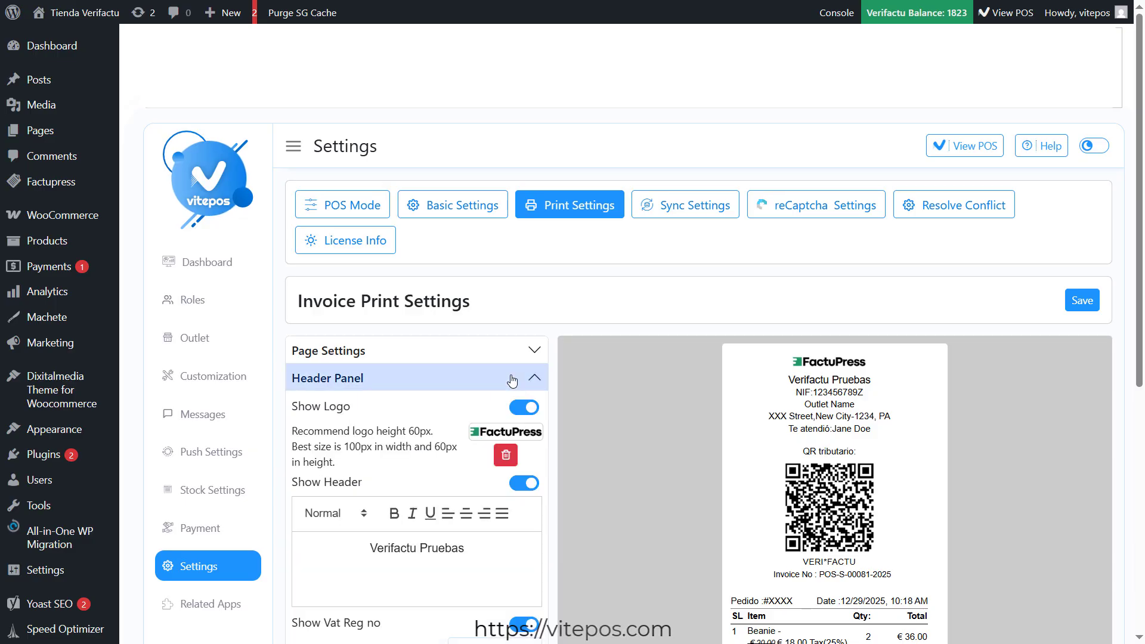
{"action": "scroll", "coordinate": [420, 452], "scroll_direction": "down", "scroll_amount": 4}
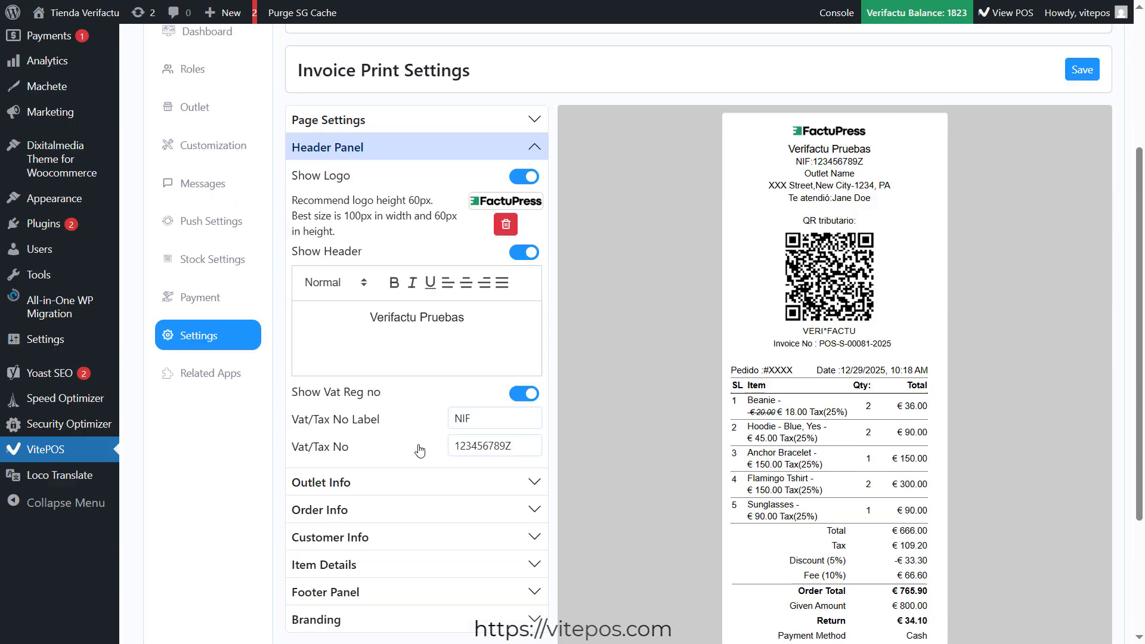
{"action": "scroll", "coordinate": [304, 411], "scroll_direction": "up", "scroll_amount": 1}
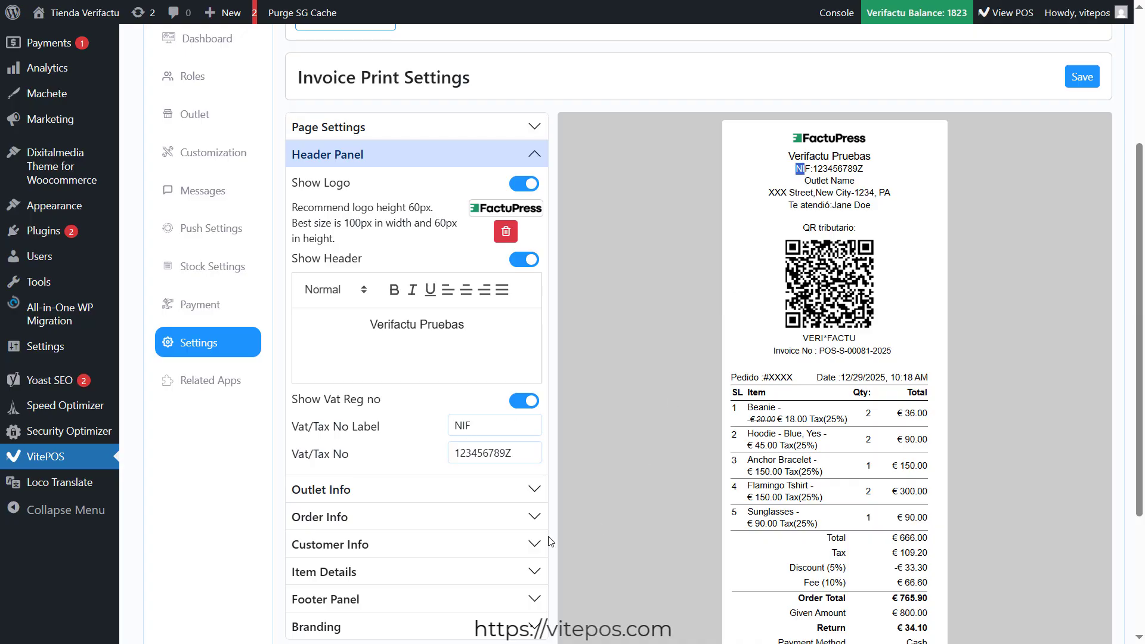
{"action": "left_click", "coordinate": [469, 465]}
{"action": "left_click_drag", "start_coordinate": [814, 168], "coordinate": [879, 172]}
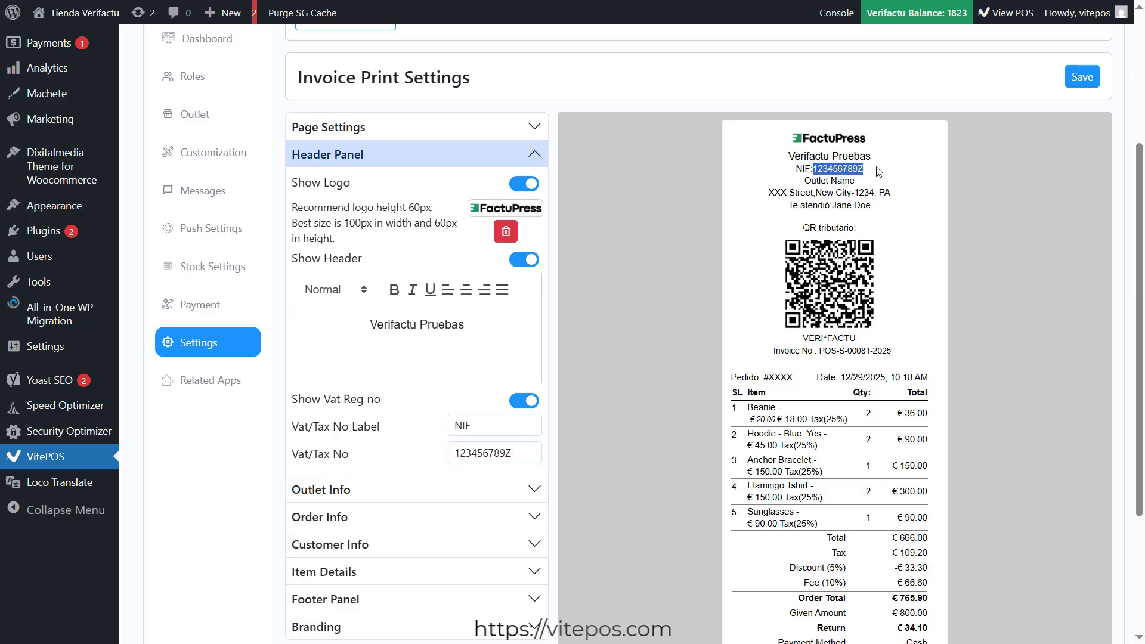
Switch from the Header Panel to the Order Info print settings and make sure Show Order Tax Qr Code is enabled.
{"action": "scroll", "coordinate": [525, 497], "scroll_direction": "up", "scroll_amount": 2}
{"action": "left_click", "coordinate": [535, 230]}
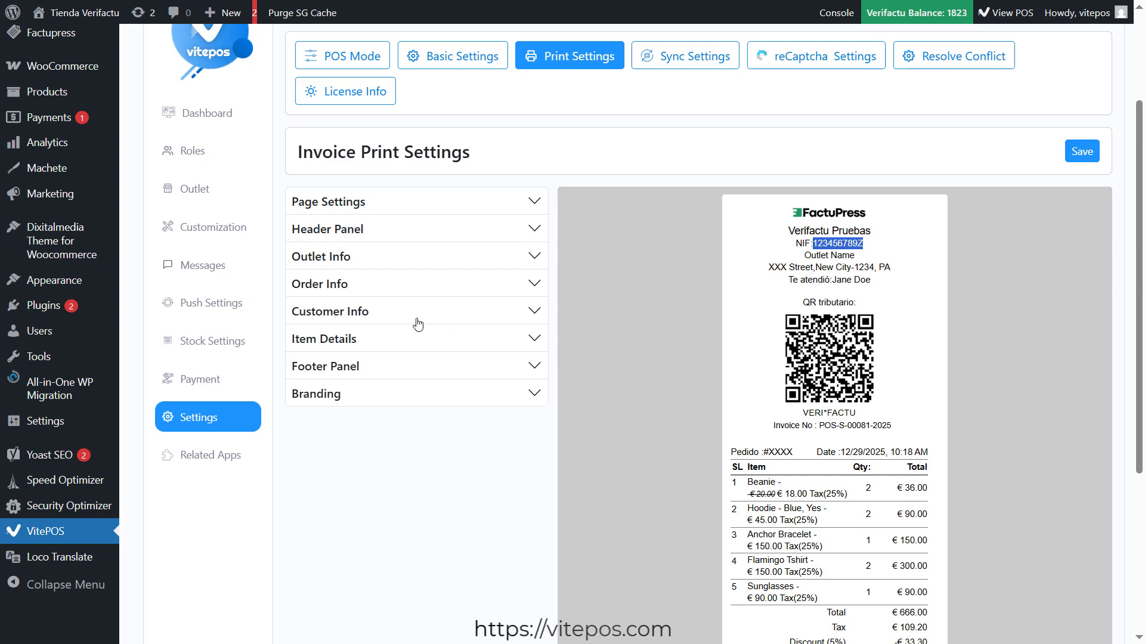
{"action": "left_click", "coordinate": [524, 288]}
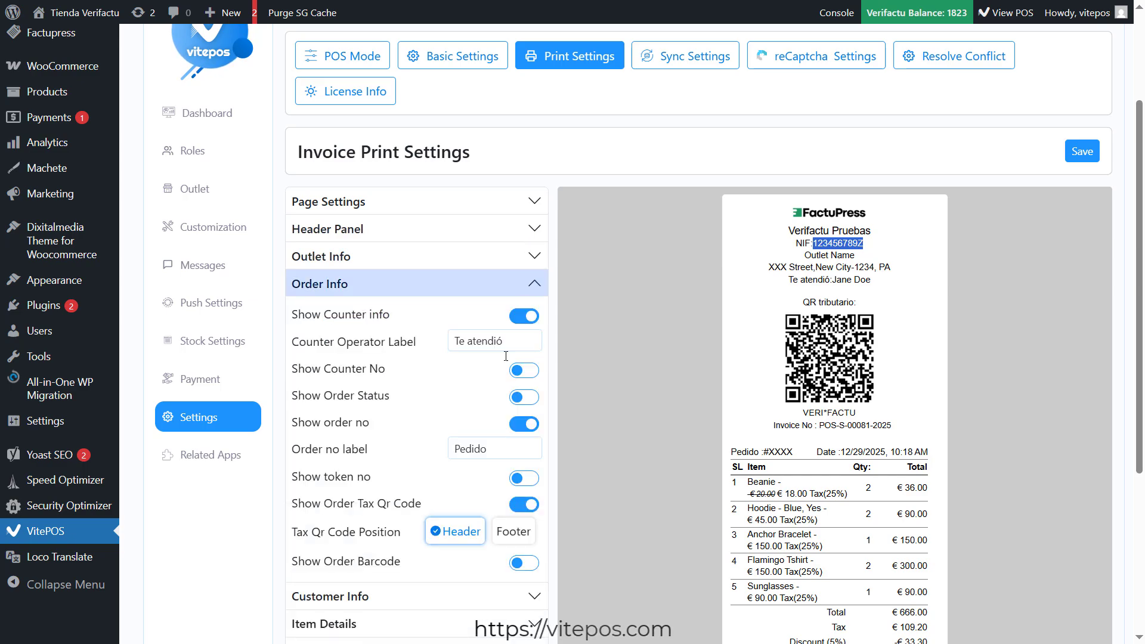
{"action": "left_click_drag", "start_coordinate": [304, 504], "coordinate": [356, 504]}
{"action": "left_click", "coordinate": [385, 504]}
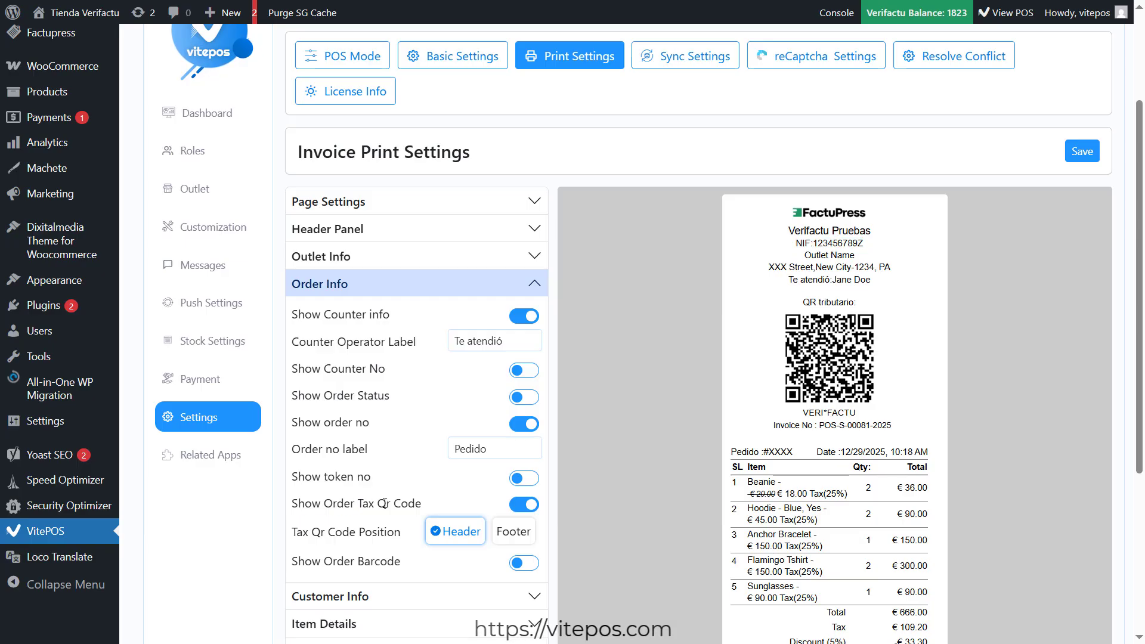
{"action": "left_click", "coordinate": [528, 506]}
{"action": "left_click", "coordinate": [528, 508]}
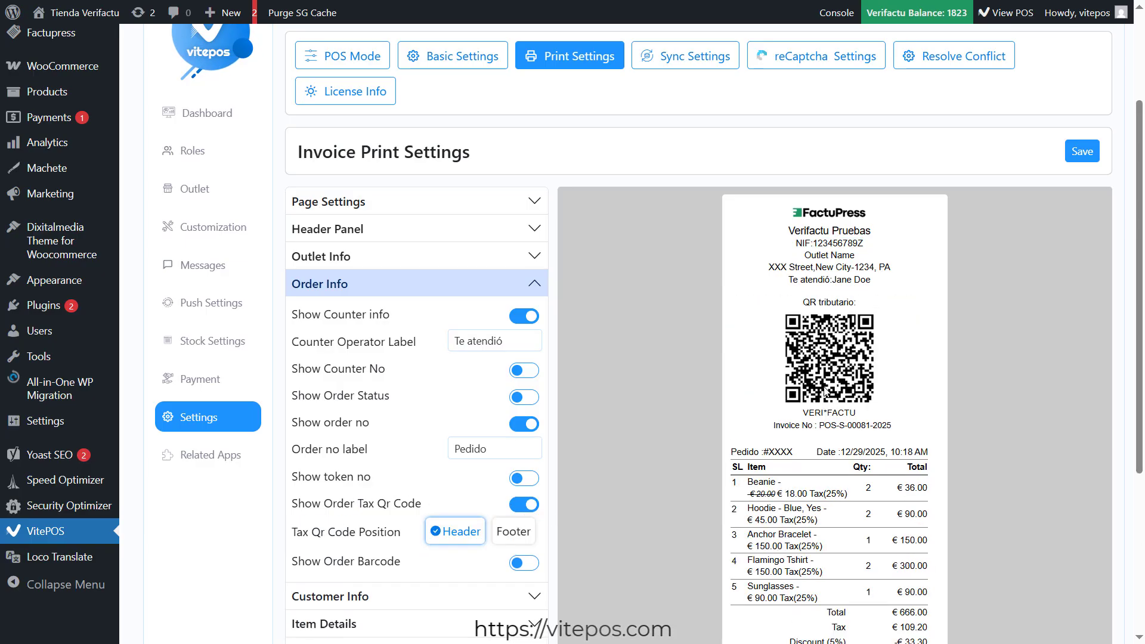
{"action": "scroll", "coordinate": [459, 533], "scroll_direction": "down", "scroll_amount": 1}
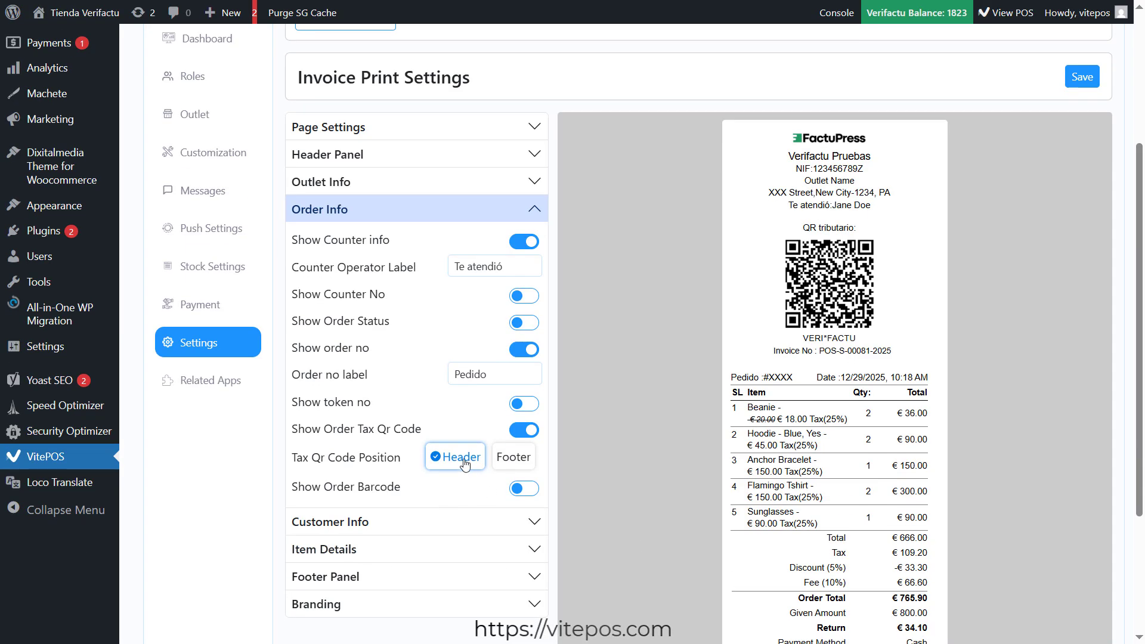
Try the Footer position for the tax QR code, set it back to Header, and close the Order Info settings.
{"action": "left_click", "coordinate": [508, 462]}
{"action": "left_click", "coordinate": [444, 461]}
{"action": "left_click", "coordinate": [536, 210]}
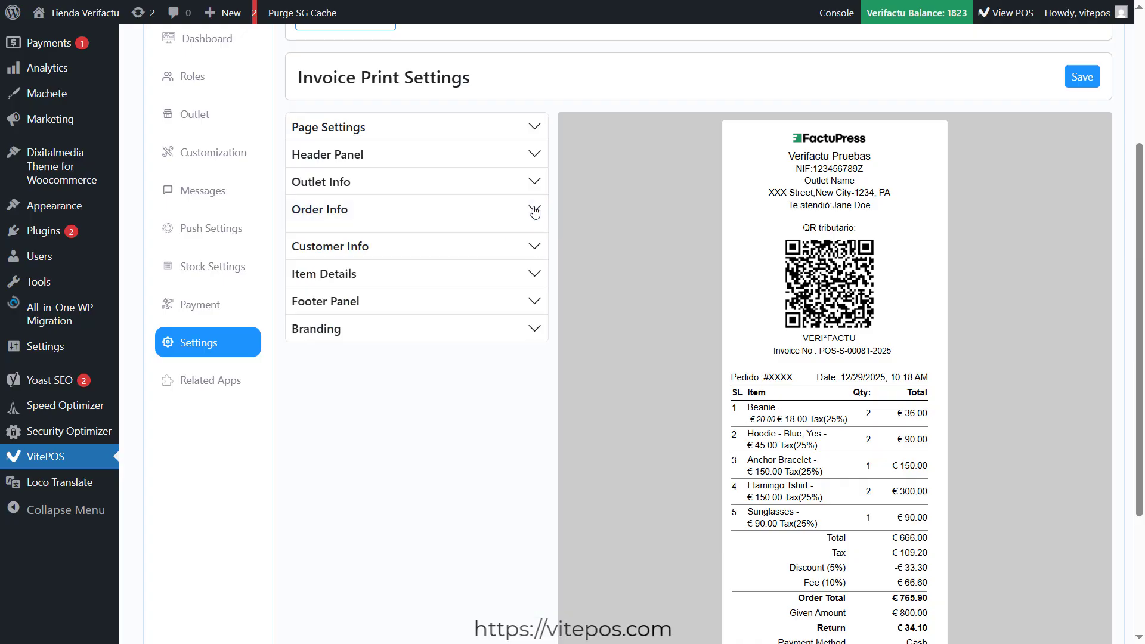
Open the Item Details print settings and make sure Show Unit Tax Percentage is enabled.
{"action": "left_click", "coordinate": [510, 270]}
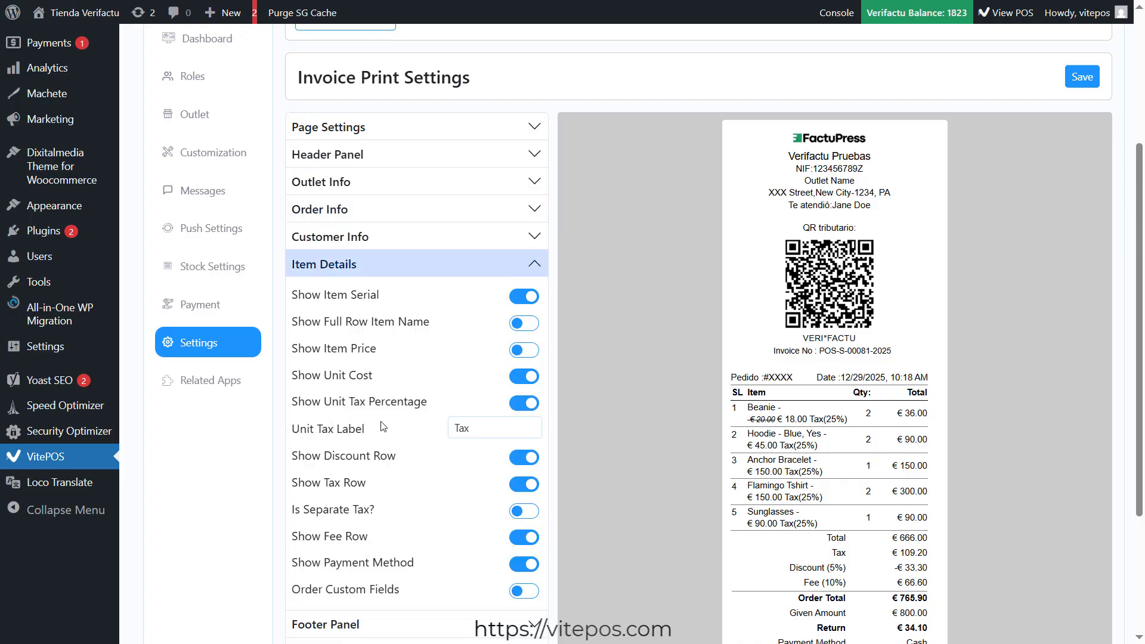
{"action": "left_click", "coordinate": [523, 408]}
{"action": "left_click", "coordinate": [526, 407]}
Try Taxxx as the Unit Tax Label on the receipt preview and restore the label to Tax.
{"action": "type", "text": "xx"}
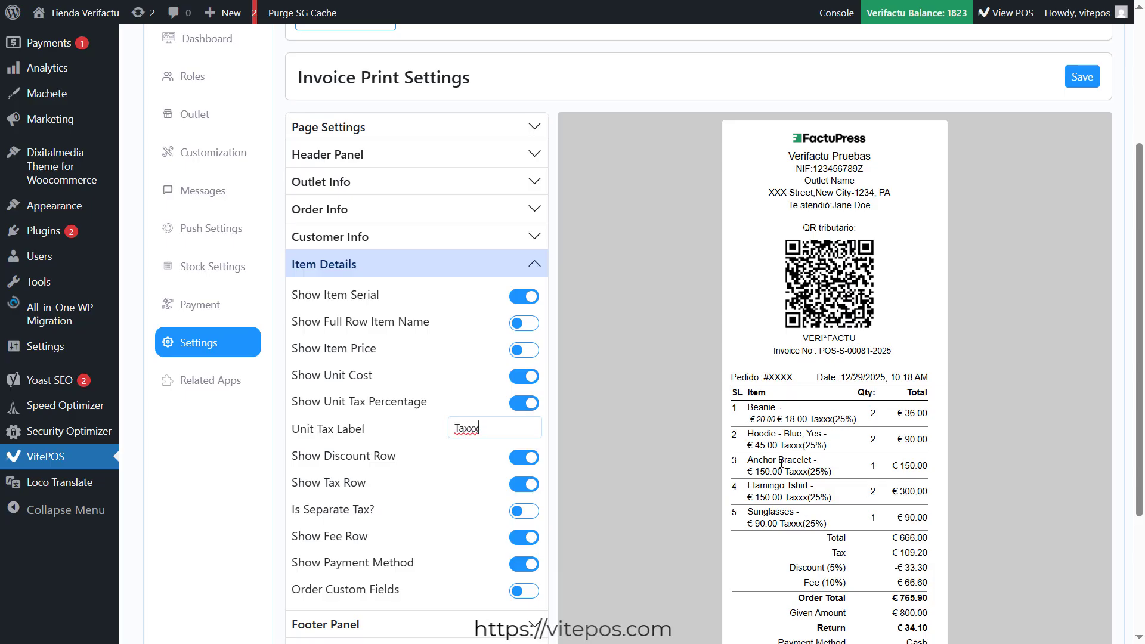
{"action": "key", "text": "BackSpace"}
{"action": "key", "text": "BackSpace"}
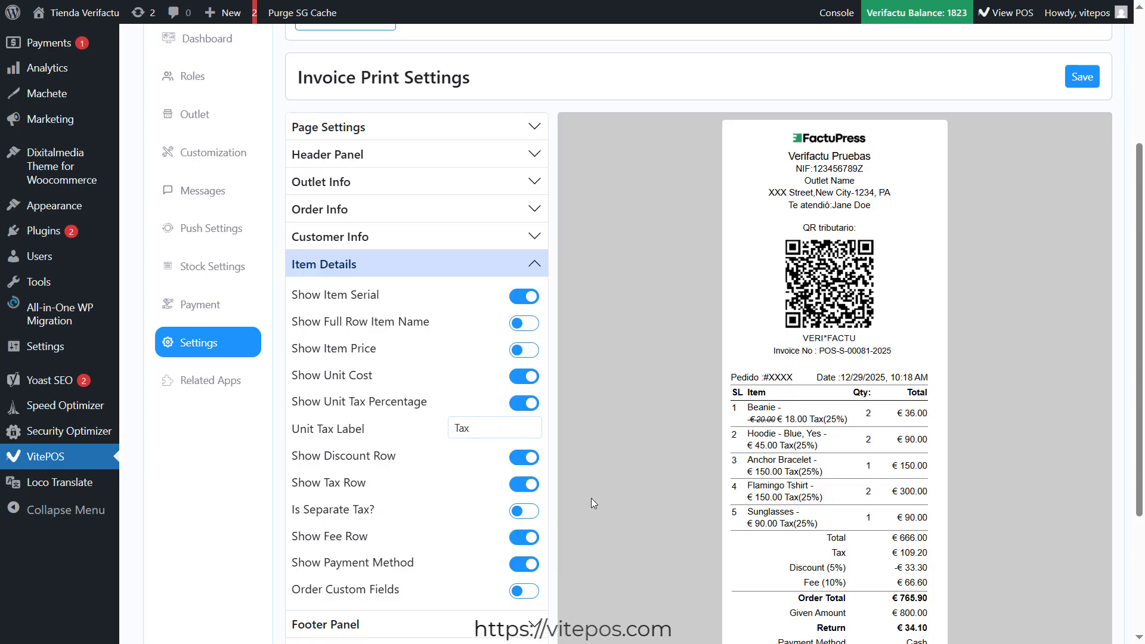
Save the invoice print settings and open the POS sales screen.
{"action": "left_click", "coordinate": [1082, 80]}
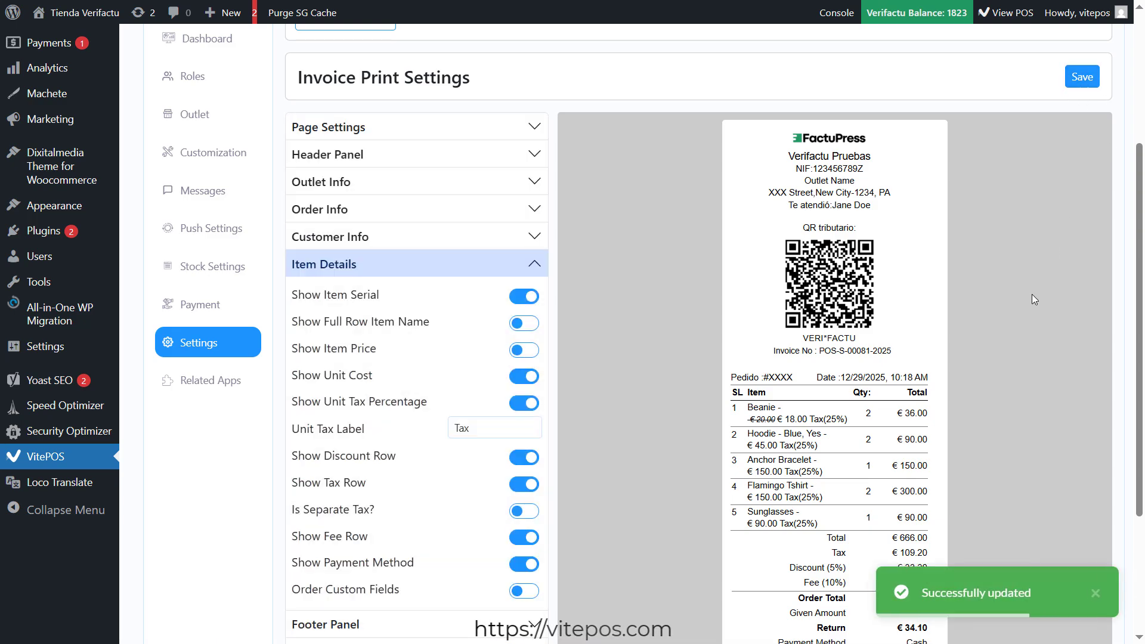
{"action": "scroll", "coordinate": [983, 295], "scroll_direction": "up", "scroll_amount": 4}
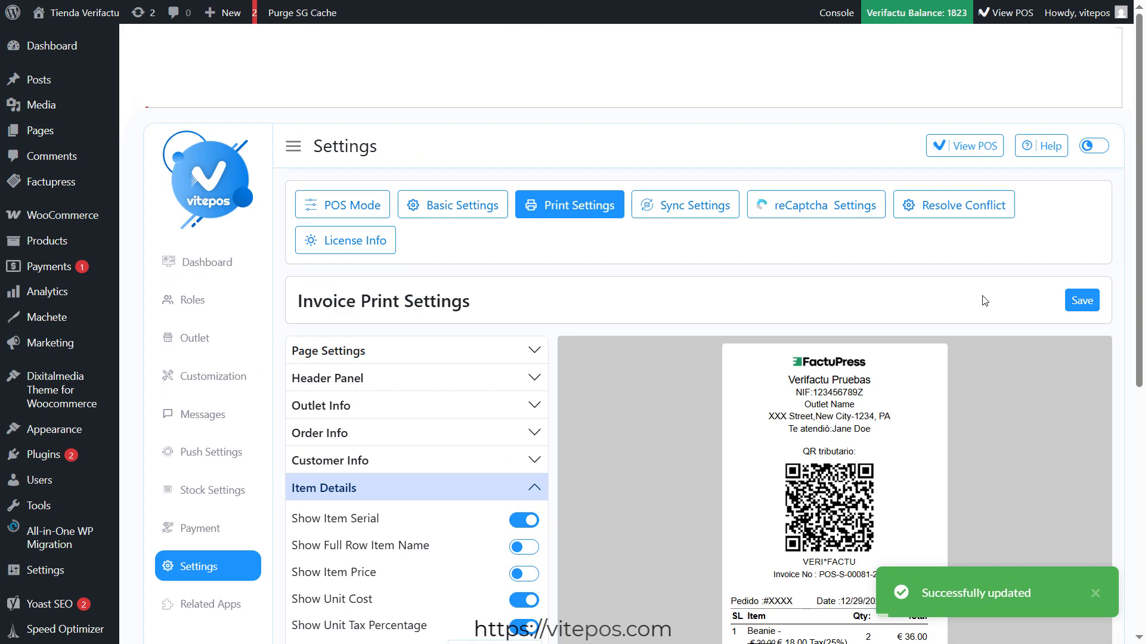
{"action": "left_click", "coordinate": [941, 150]}
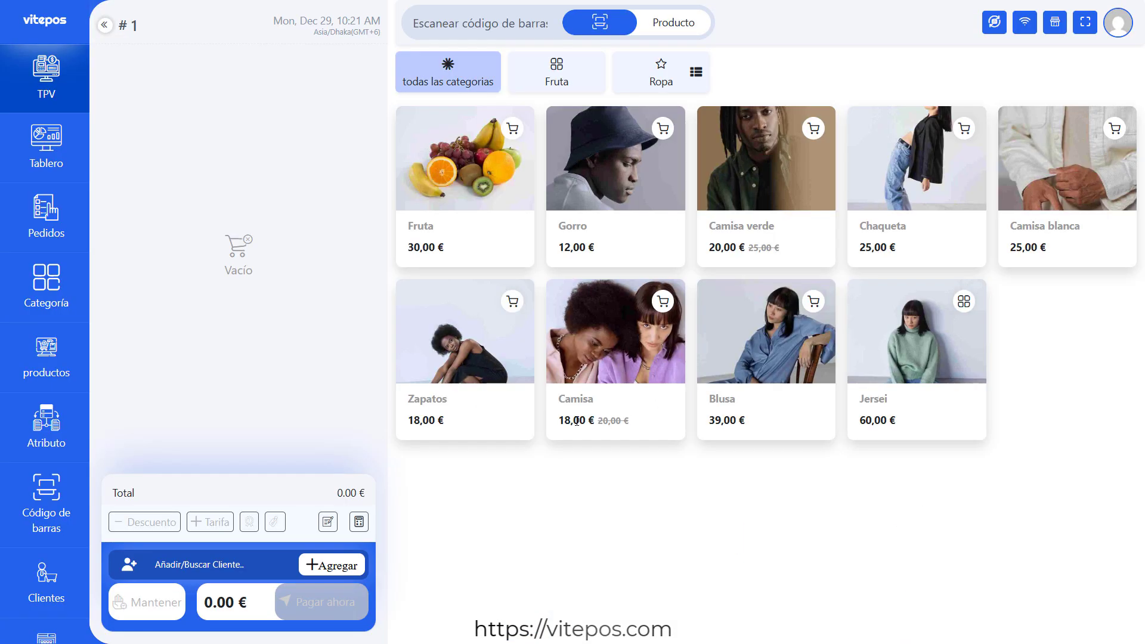
Sell one Fruta and one Blusa and complete the order with an exact cash (Dinero) payment of 69.00 €.
{"action": "left_click", "coordinate": [492, 192]}
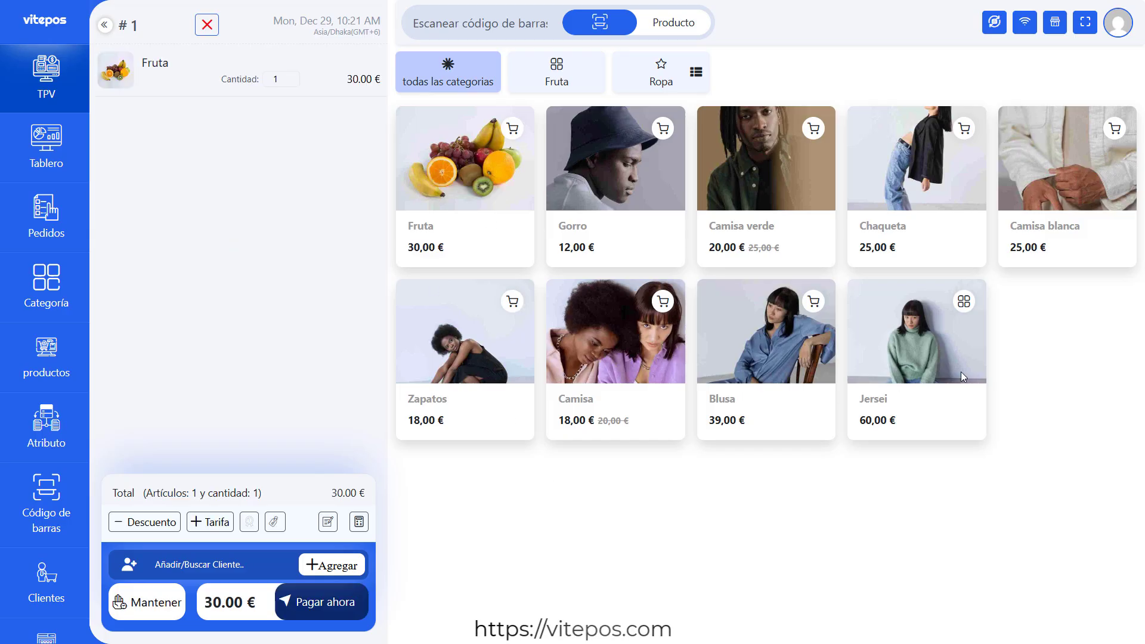
{"action": "left_click", "coordinate": [753, 361]}
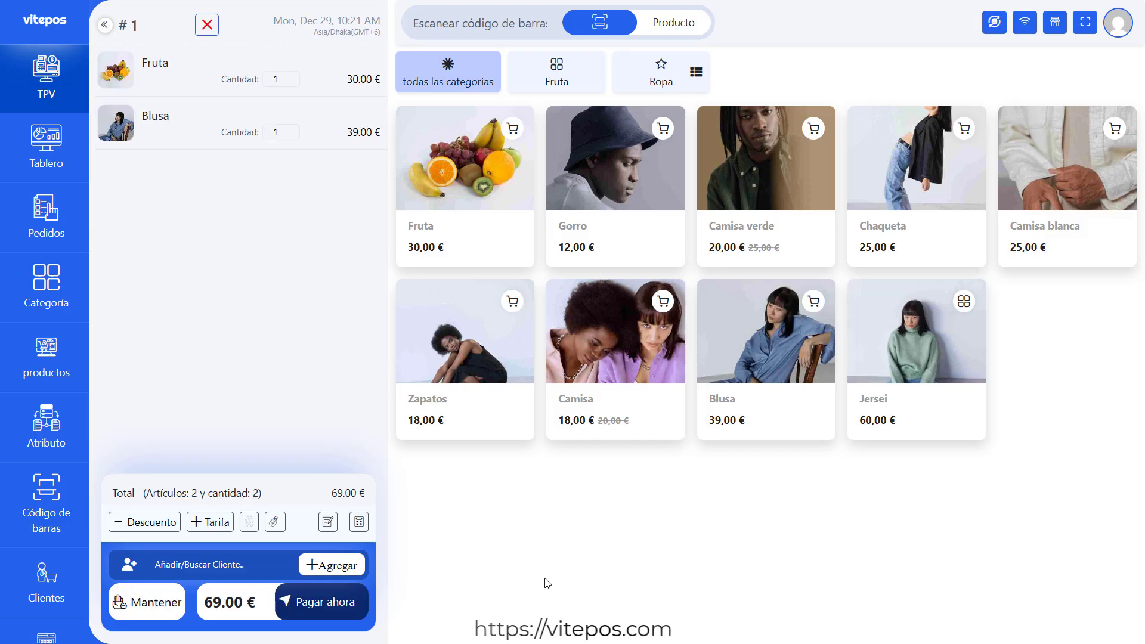
{"action": "left_click", "coordinate": [322, 602]}
{"action": "left_click", "coordinate": [637, 208]}
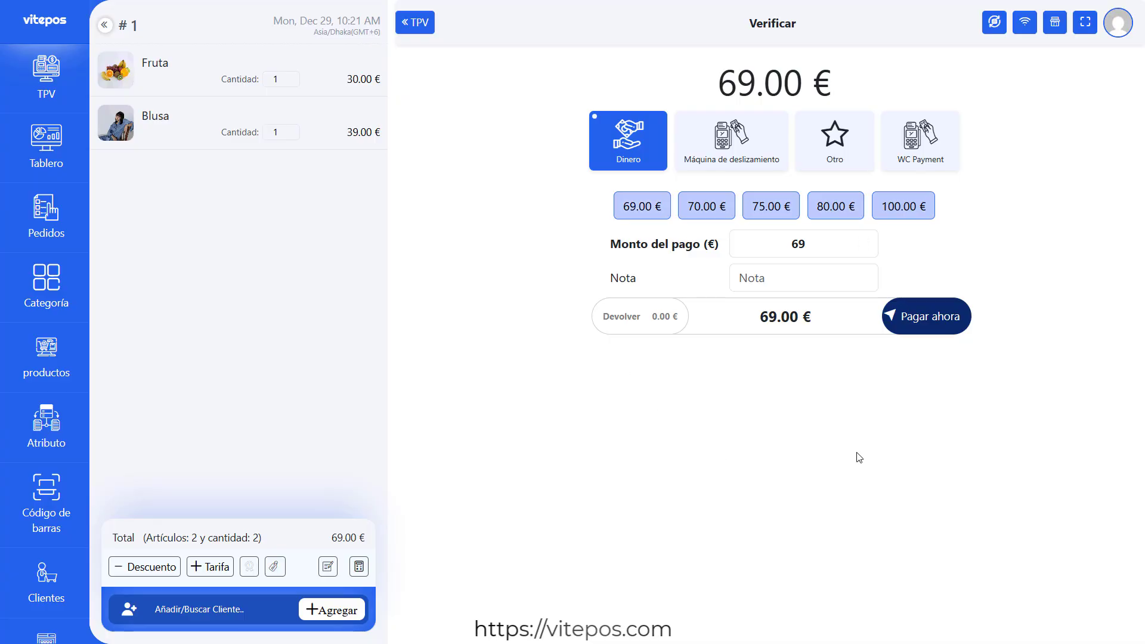
{"action": "left_click", "coordinate": [951, 321]}
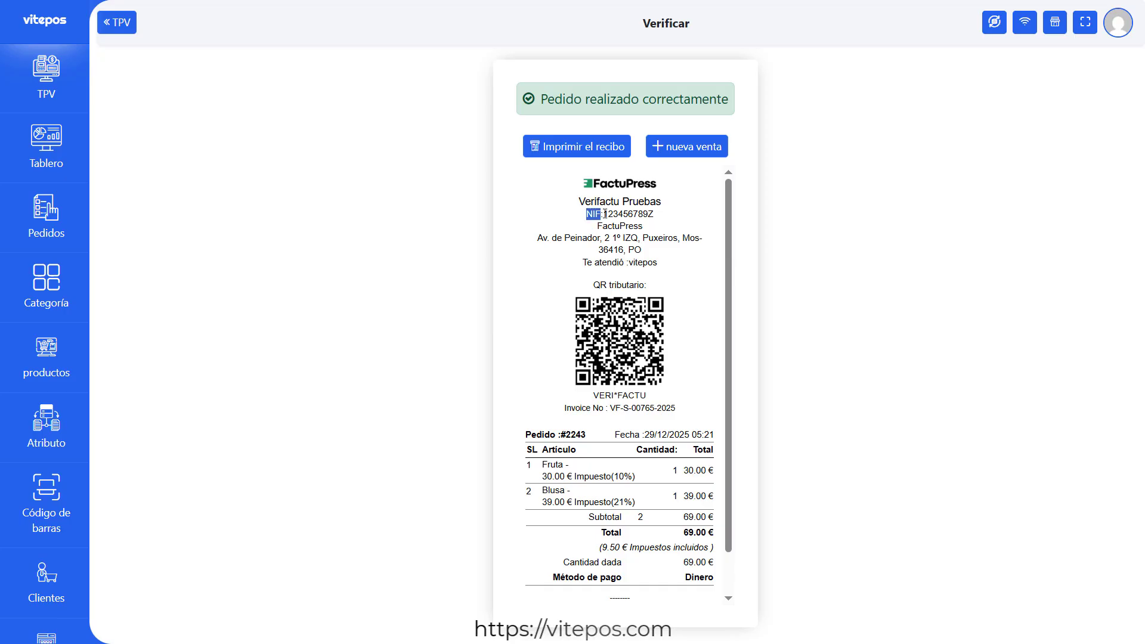
Examine the NIF, the QR tributario label and the VERI*FACTU text on the completed order's receipt.
{"action": "left_click_drag", "start_coordinate": [606, 214], "coordinate": [660, 218]}
{"action": "left_click", "coordinate": [657, 221]}
{"action": "left_click_drag", "start_coordinate": [601, 282], "coordinate": [642, 283]}
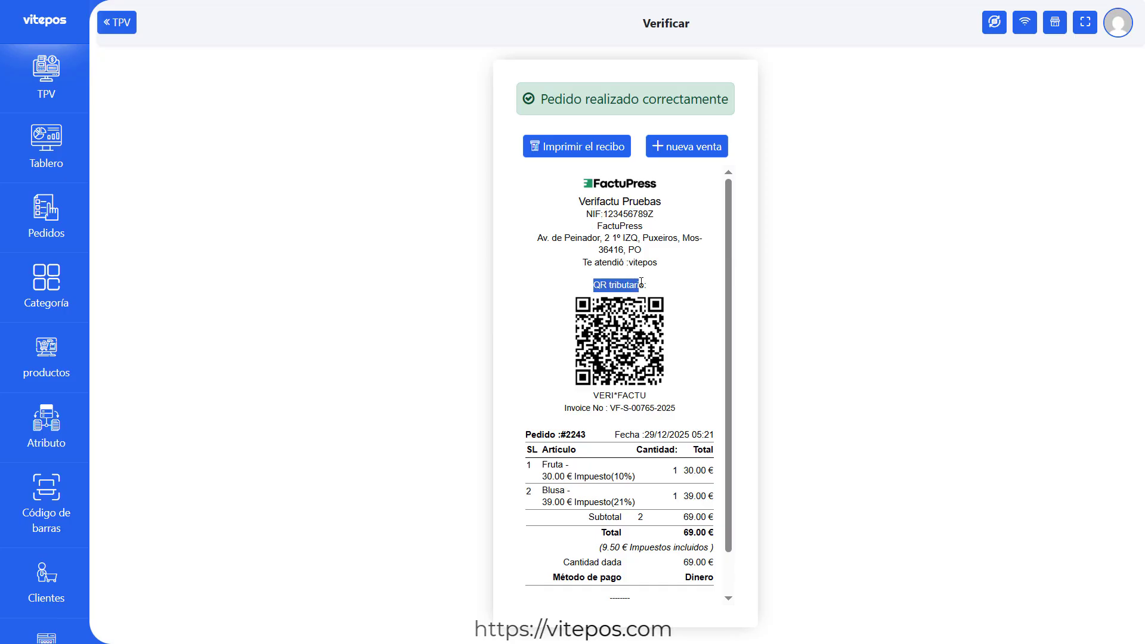
{"action": "left_click", "coordinate": [677, 288]}
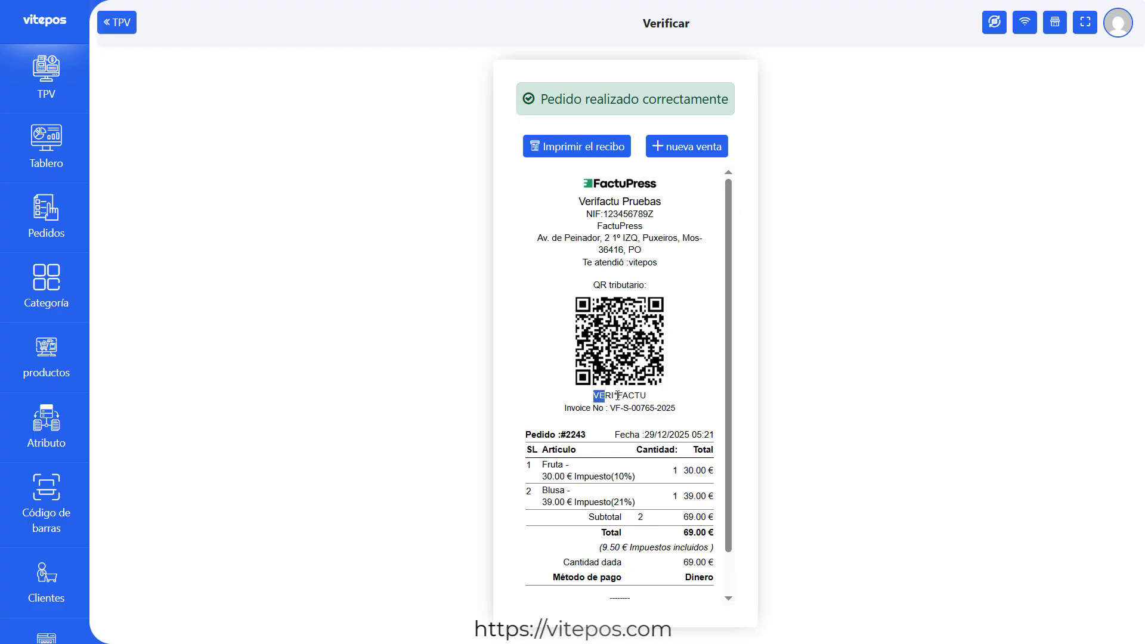
{"action": "left_click_drag", "start_coordinate": [618, 396], "coordinate": [654, 401]}
{"action": "left_click", "coordinate": [625, 404]}
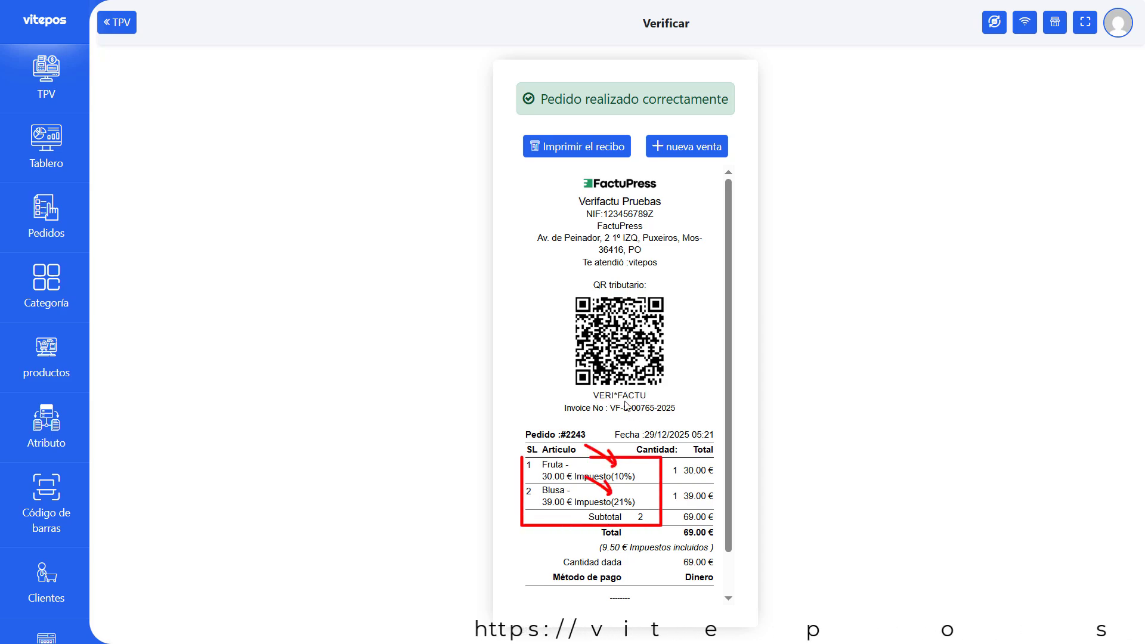